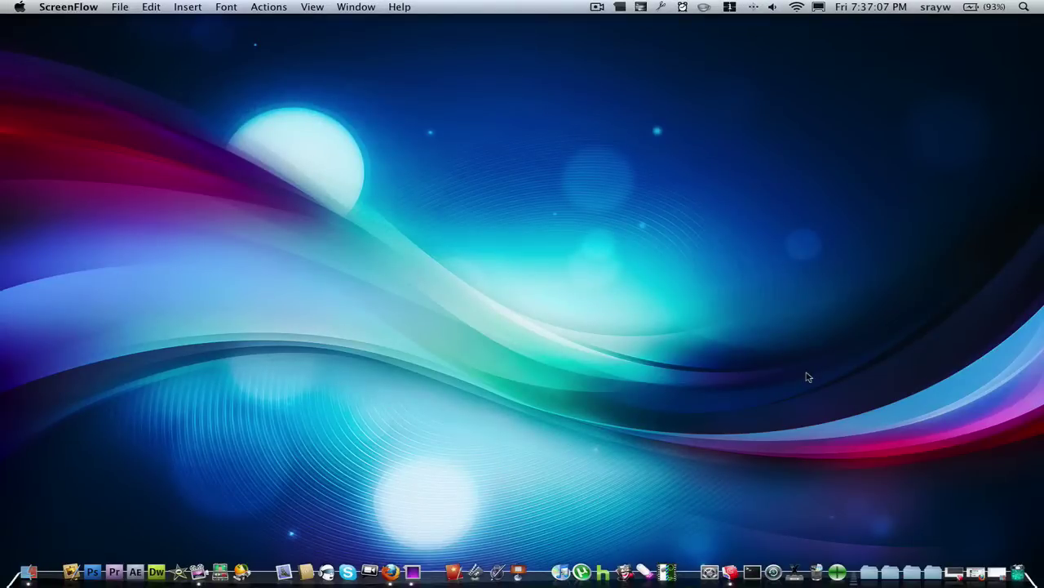
{"action": "left_click", "coordinate": [979, 572]}
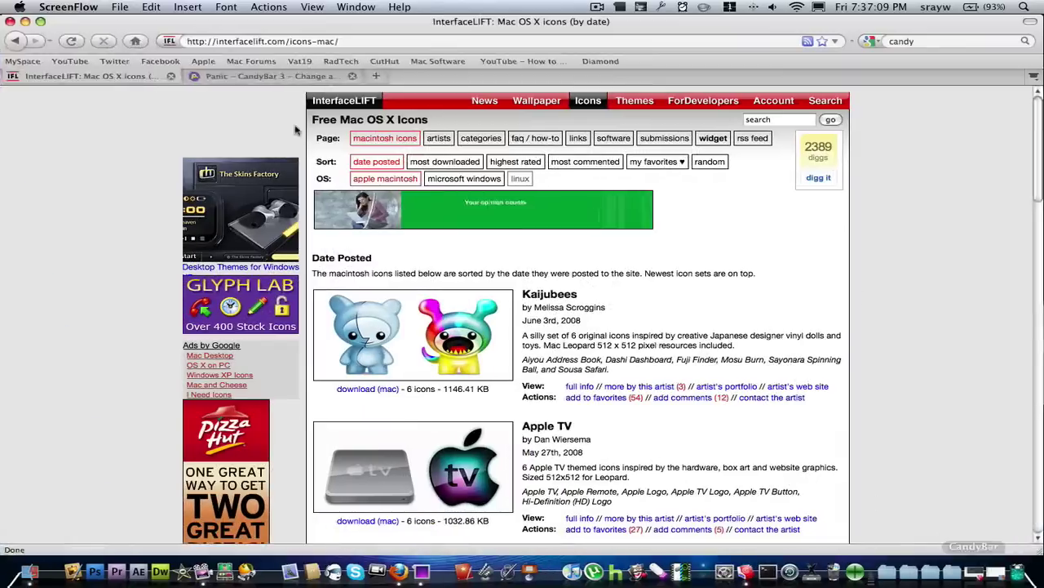
{"action": "left_click", "coordinate": [206, 74]}
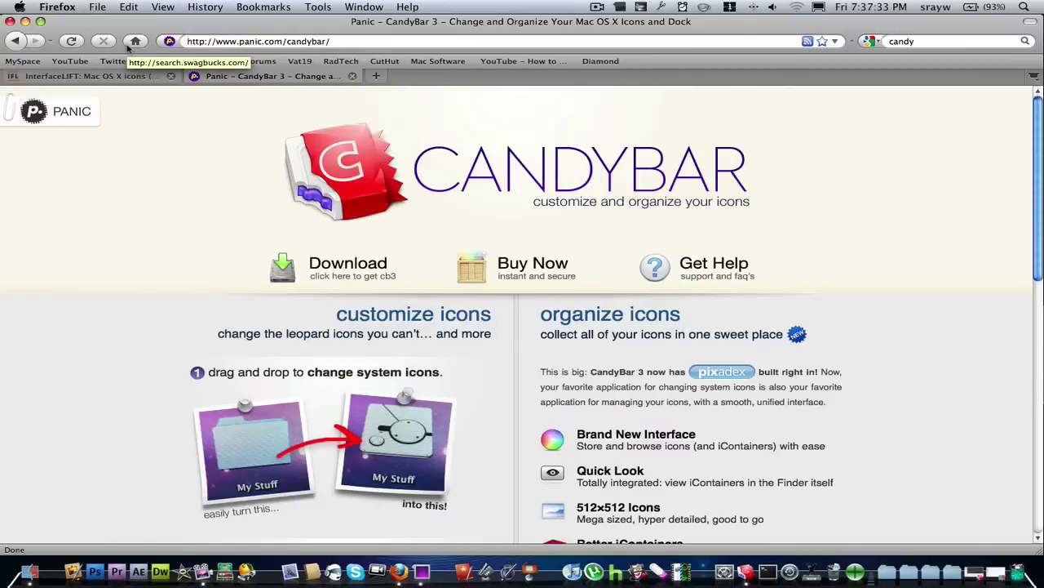
{"action": "left_click", "coordinate": [94, 76]}
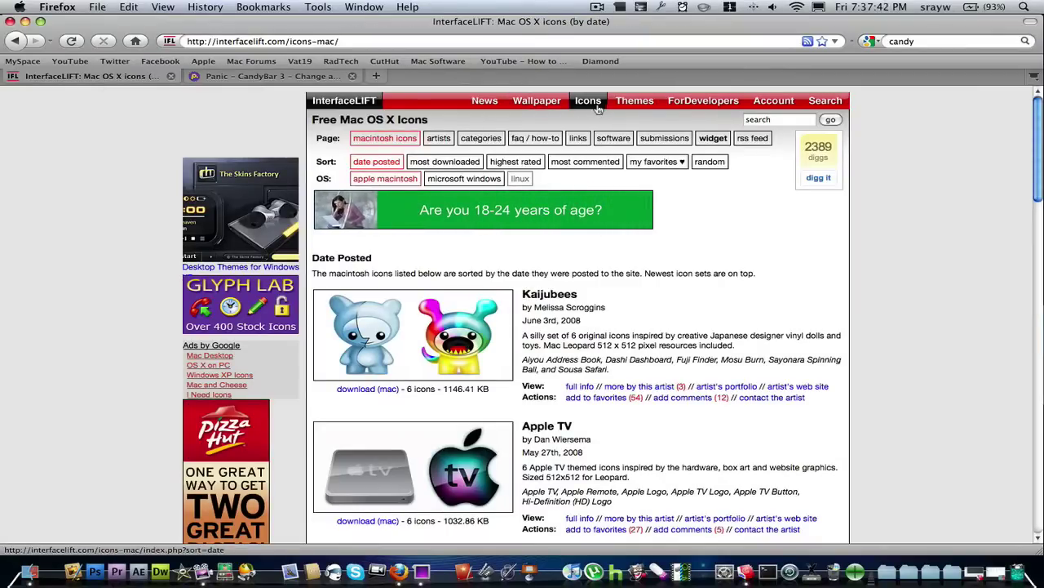
{"action": "scroll", "coordinate": [121, 206], "scroll_direction": "down", "scroll_amount": 3}
{"action": "scroll", "coordinate": [122, 210], "scroll_direction": "down", "scroll_amount": 10}
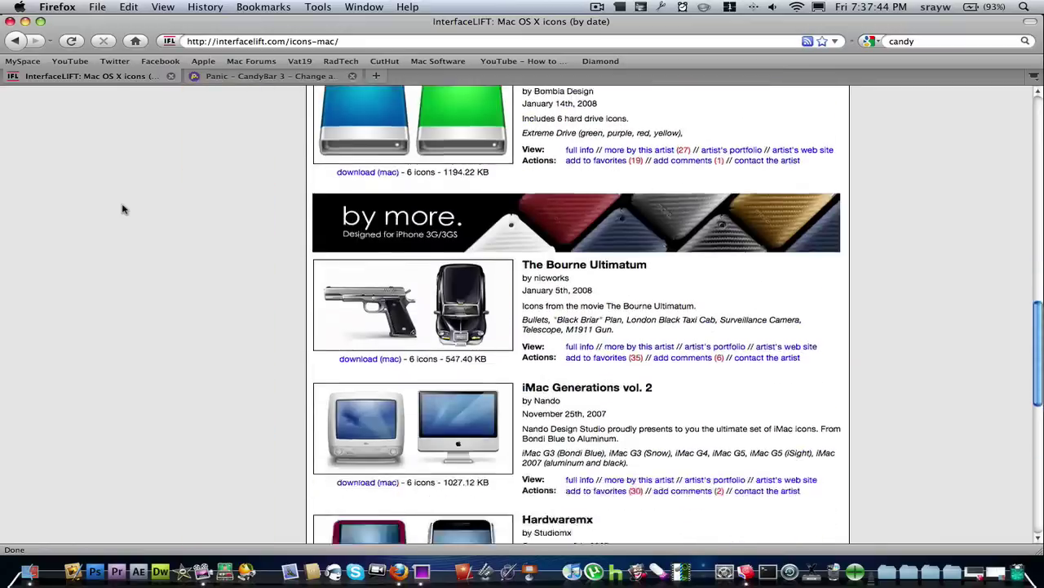
{"action": "scroll", "coordinate": [122, 209], "scroll_direction": "down", "scroll_amount": 10}
{"action": "scroll", "coordinate": [122, 209], "scroll_direction": "down", "scroll_amount": 3}
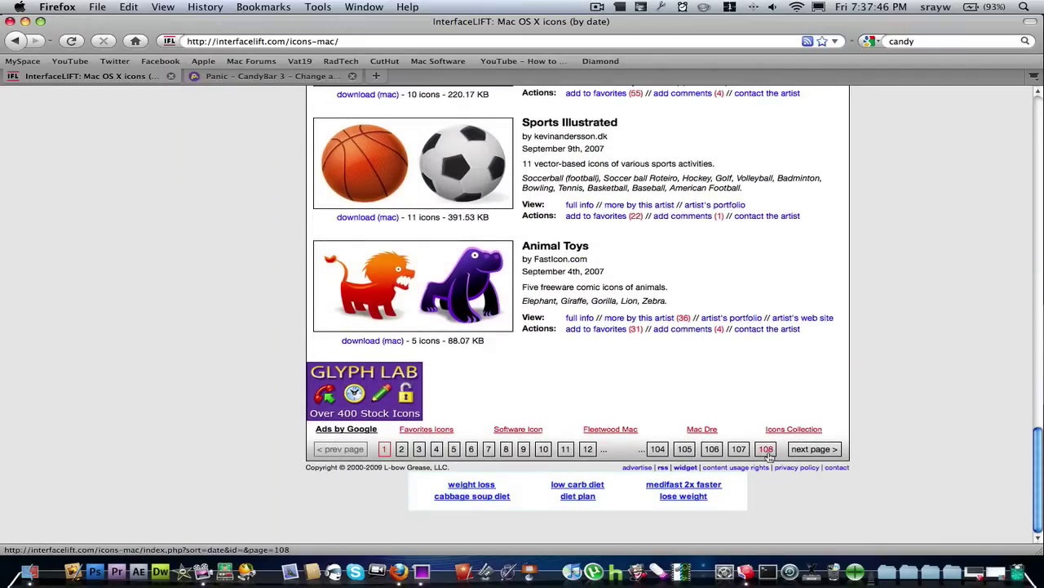
{"action": "scroll", "coordinate": [249, 259], "scroll_direction": "up", "scroll_amount": 20}
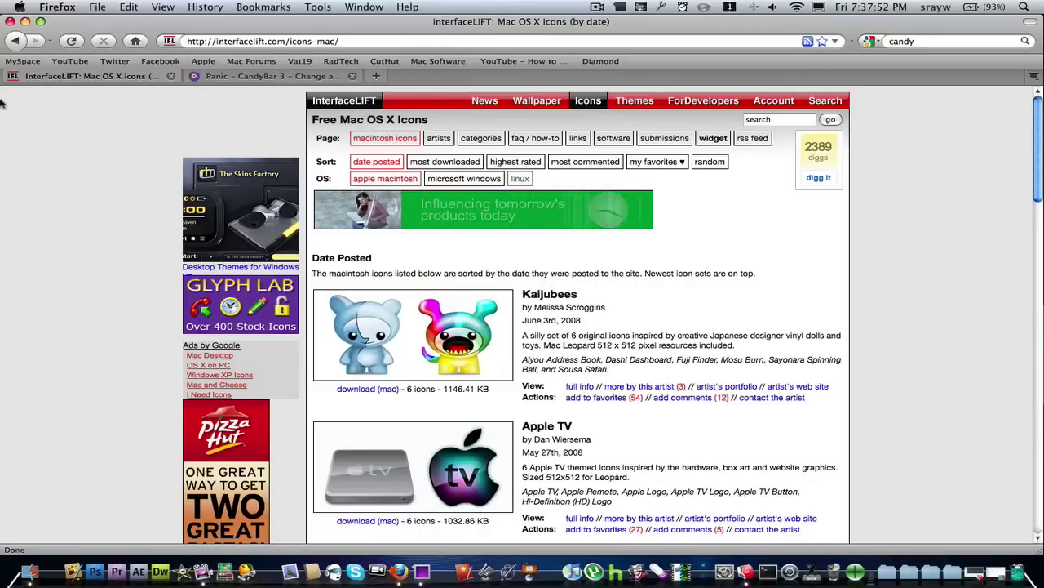
Open the Icons folder from the Documents stack in Finder and launch CandyBar
{"action": "left_click", "coordinate": [25, 20]}
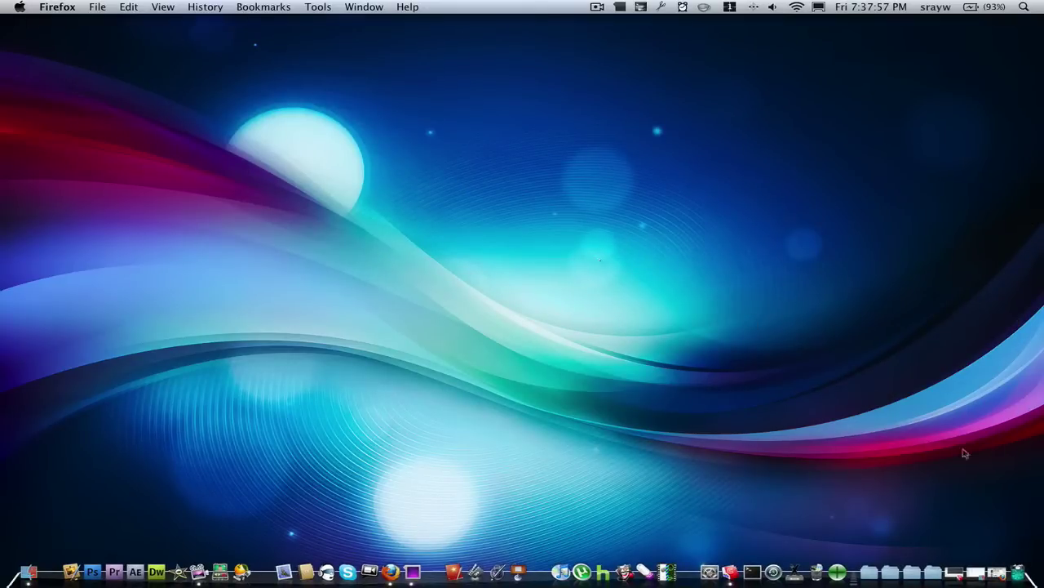
{"action": "left_click", "coordinate": [965, 571]}
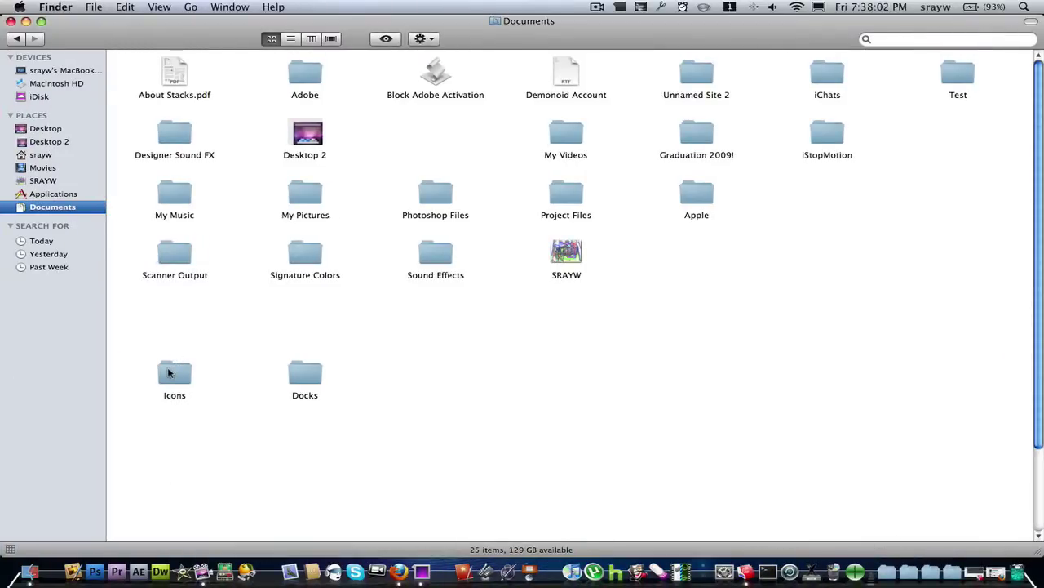
{"action": "double_click", "coordinate": [169, 373]}
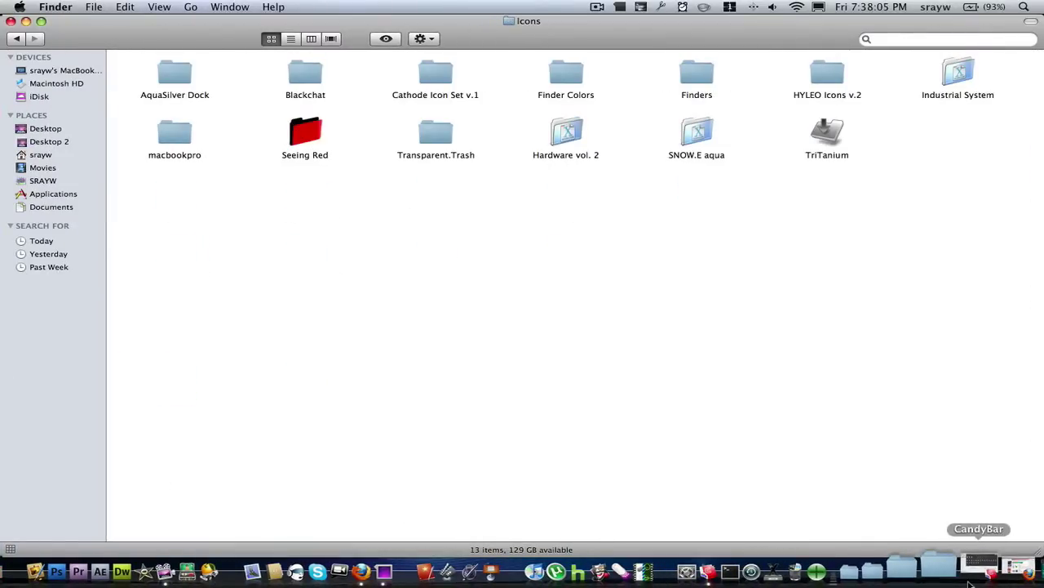
{"action": "left_click", "coordinate": [978, 571]}
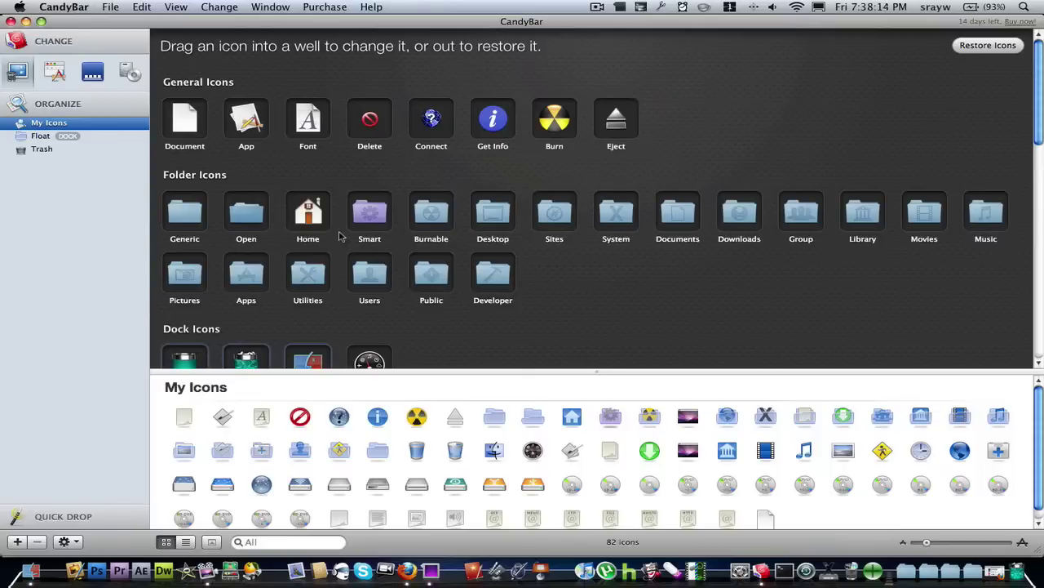
{"action": "scroll", "coordinate": [340, 237], "scroll_direction": "down", "scroll_amount": 3}
{"action": "scroll", "coordinate": [337, 241], "scroll_direction": "down", "scroll_amount": 3}
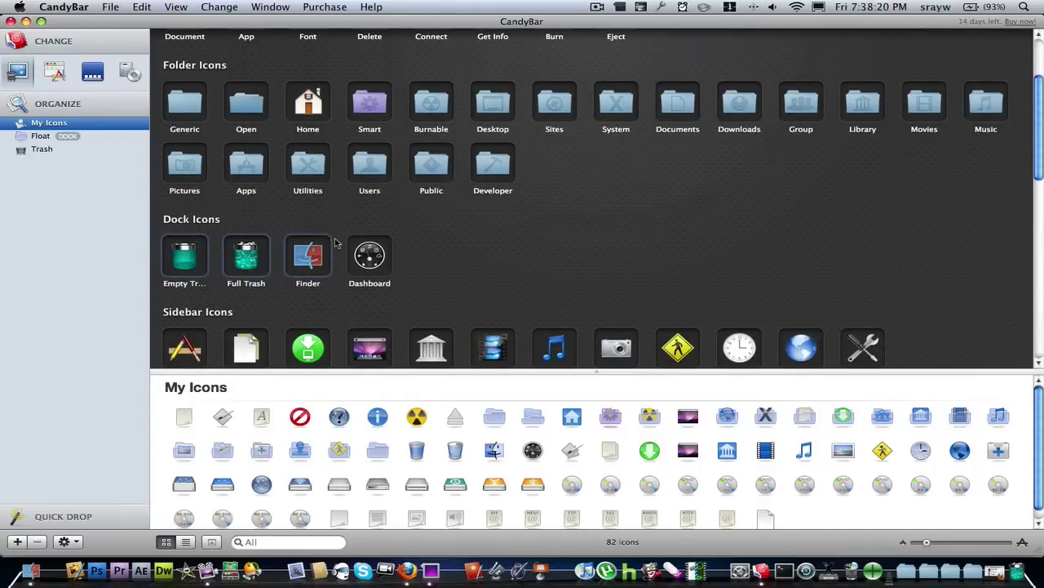
{"action": "scroll", "coordinate": [325, 268], "scroll_direction": "up", "scroll_amount": 3}
{"action": "scroll", "coordinate": [339, 217], "scroll_direction": "up", "scroll_amount": 3}
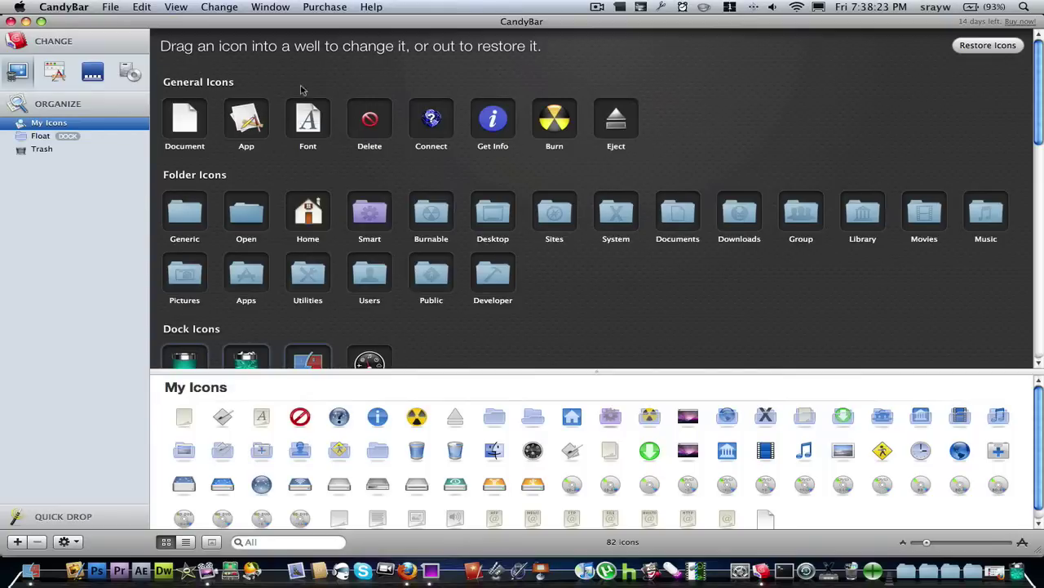
{"action": "scroll", "coordinate": [200, 208], "scroll_direction": "down", "scroll_amount": 3}
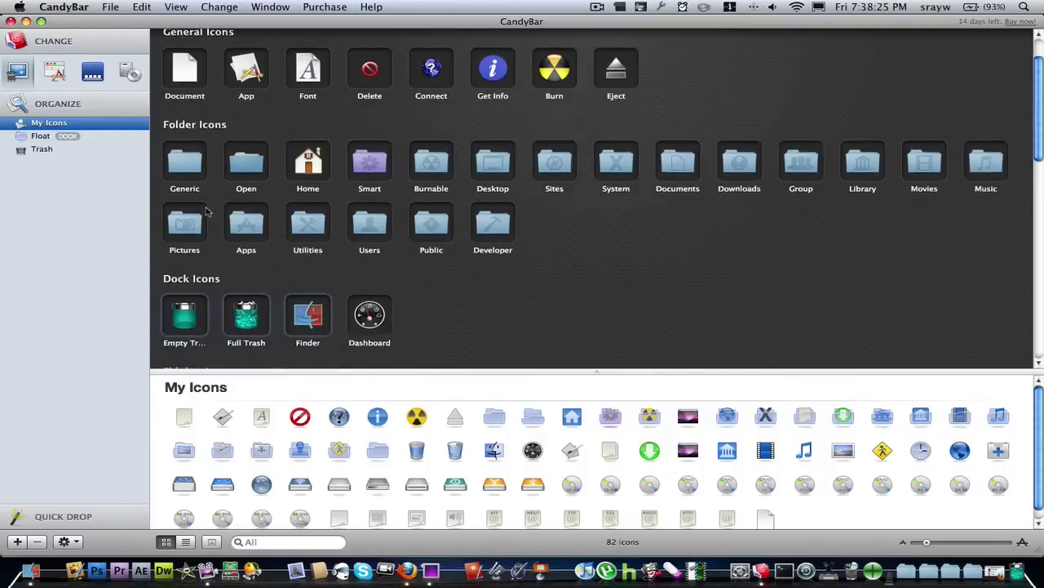
{"action": "scroll", "coordinate": [185, 214], "scroll_direction": "down", "scroll_amount": 2}
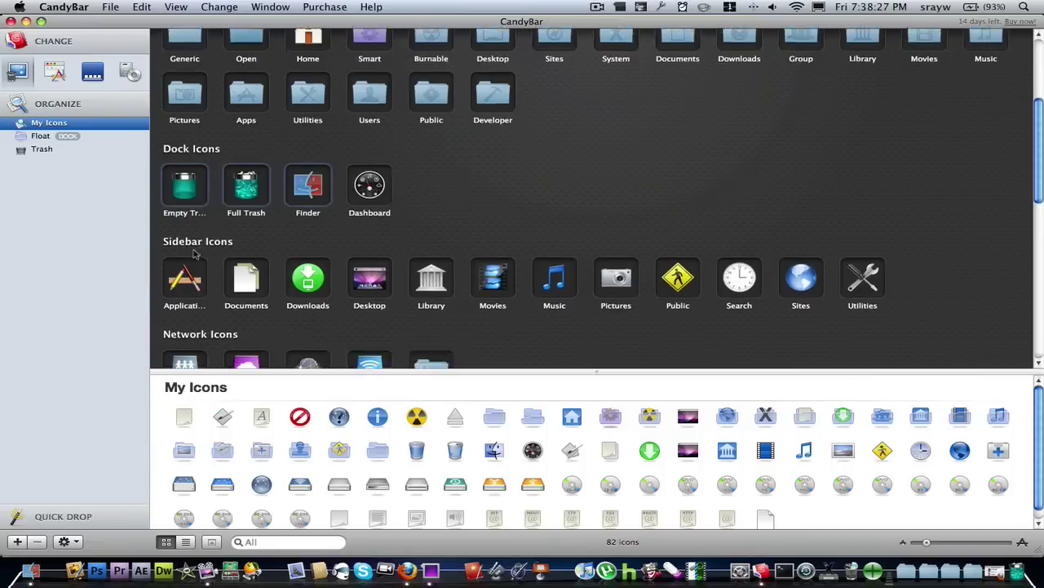
{"action": "scroll", "coordinate": [194, 221], "scroll_direction": "down", "scroll_amount": 2}
{"action": "scroll", "coordinate": [204, 282], "scroll_direction": "down", "scroll_amount": 3}
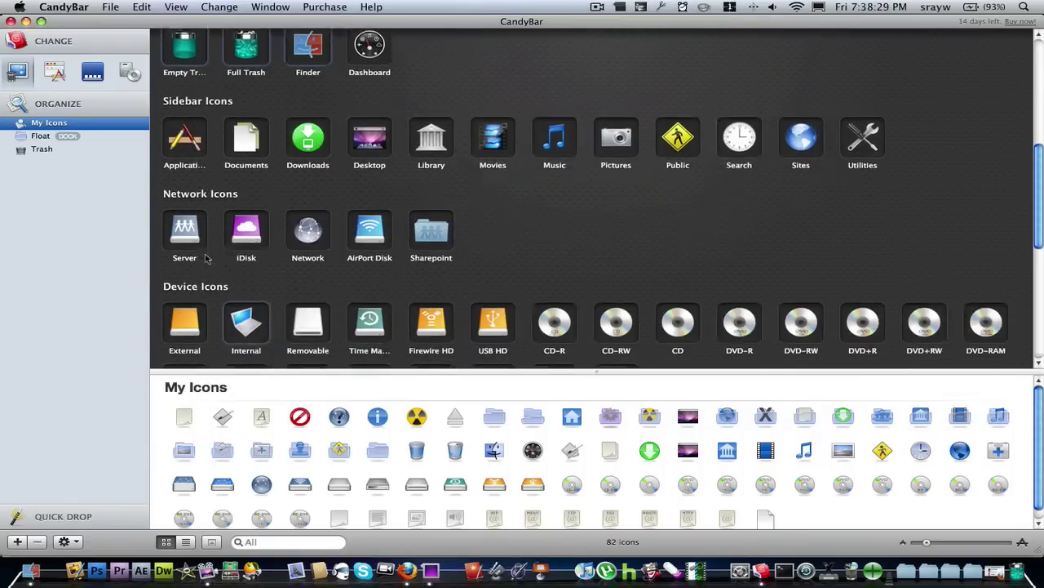
{"action": "scroll", "coordinate": [209, 274], "scroll_direction": "down", "scroll_amount": 2}
{"action": "scroll", "coordinate": [209, 274], "scroll_direction": "down", "scroll_amount": 3}
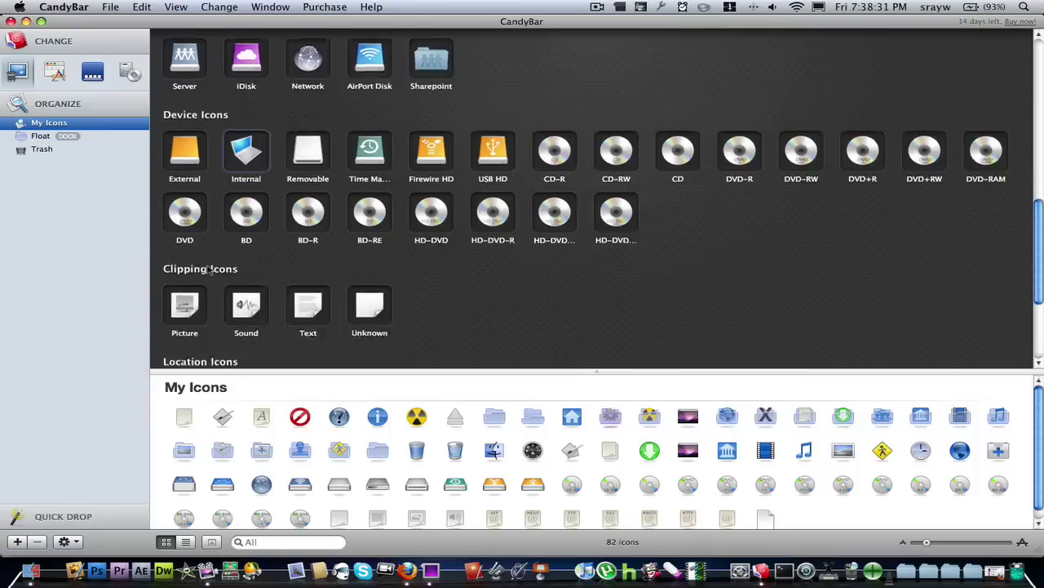
{"action": "scroll", "coordinate": [232, 281], "scroll_direction": "down", "scroll_amount": 1}
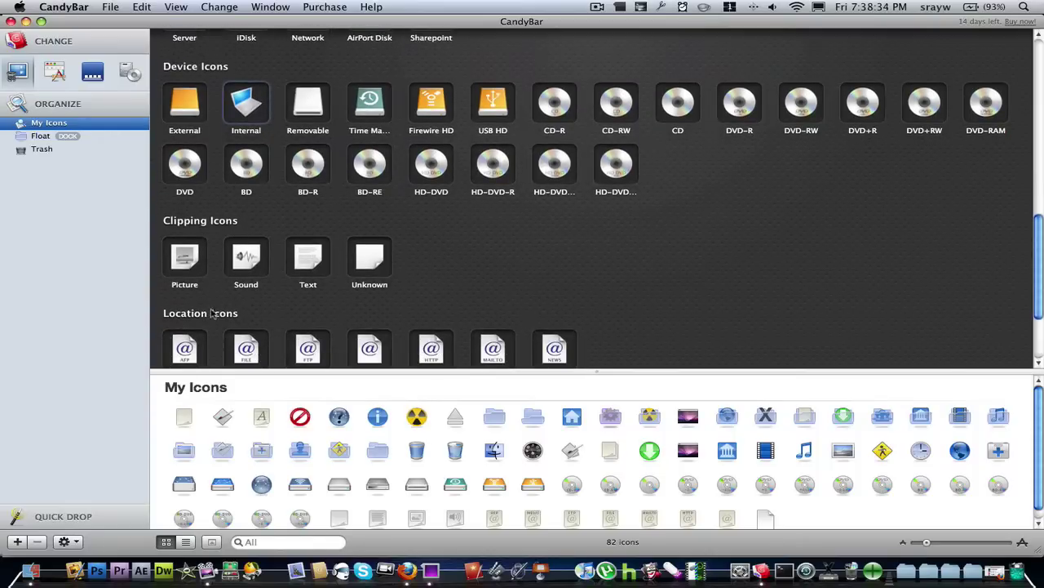
{"action": "scroll", "coordinate": [214, 314], "scroll_direction": "down", "scroll_amount": 2}
{"action": "scroll", "coordinate": [194, 304], "scroll_direction": "down", "scroll_amount": 1}
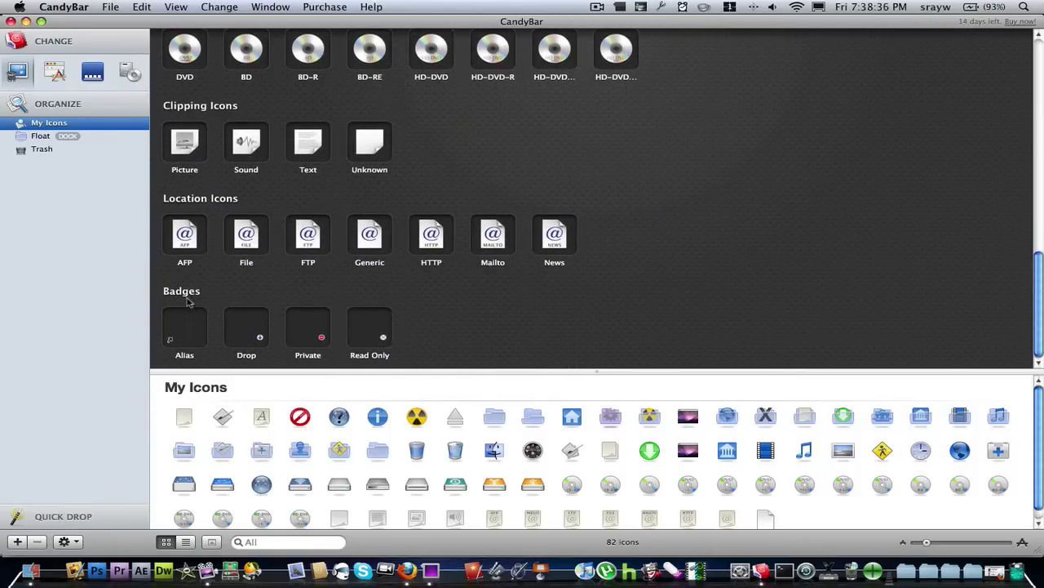
{"action": "scroll", "coordinate": [296, 290], "scroll_direction": "up", "scroll_amount": 6}
{"action": "scroll", "coordinate": [295, 290], "scroll_direction": "up", "scroll_amount": 4}
{"action": "scroll", "coordinate": [293, 294], "scroll_direction": "up", "scroll_amount": 1}
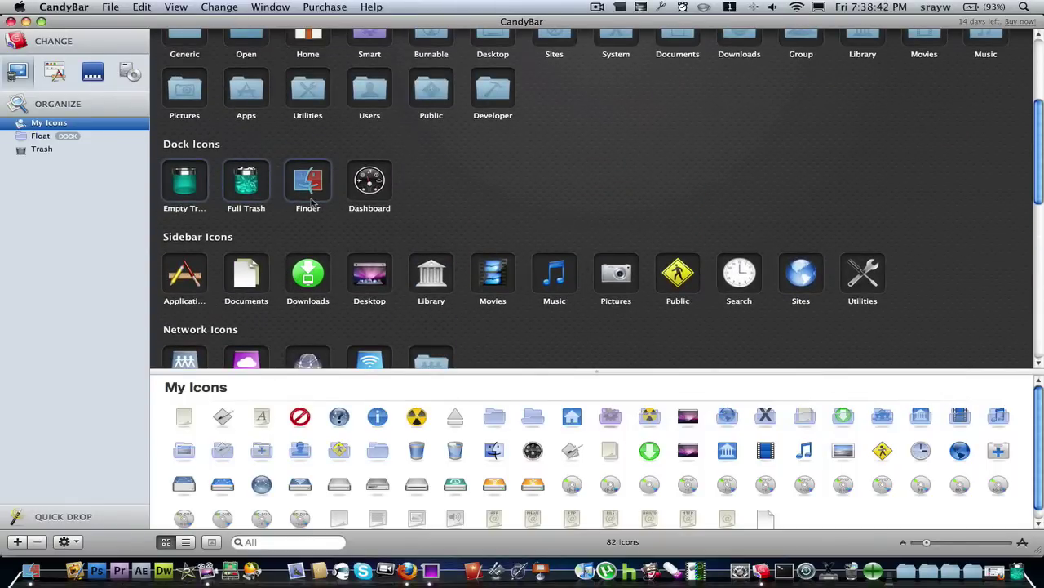
Drag fingergrayblue from the Finder Colors folder onto CandyBar's Finder dock icon well
{"action": "key", "text": "F9"}
{"action": "left_click", "coordinate": [459, 408]}
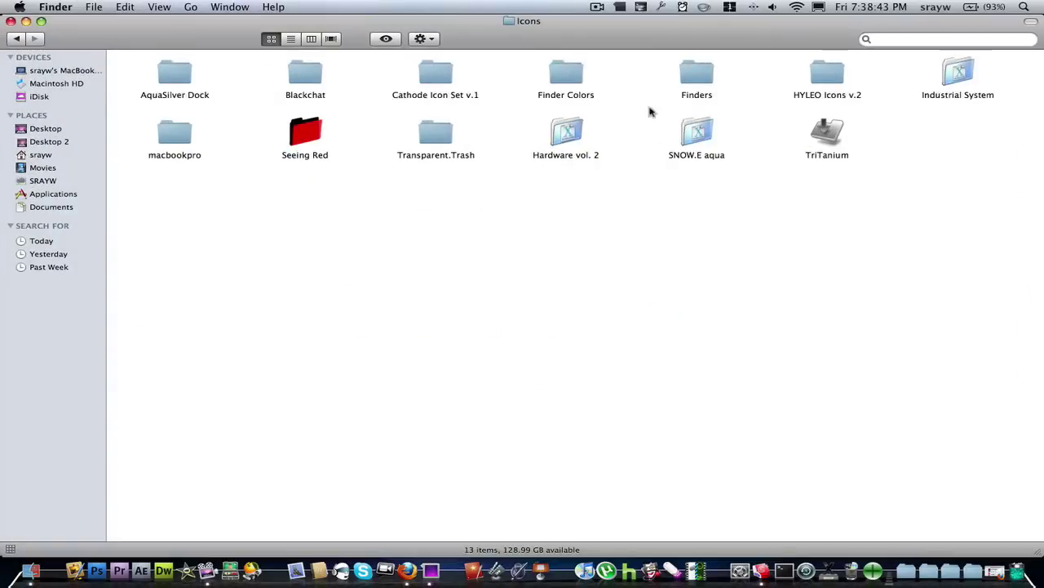
{"action": "double_click", "coordinate": [584, 78]}
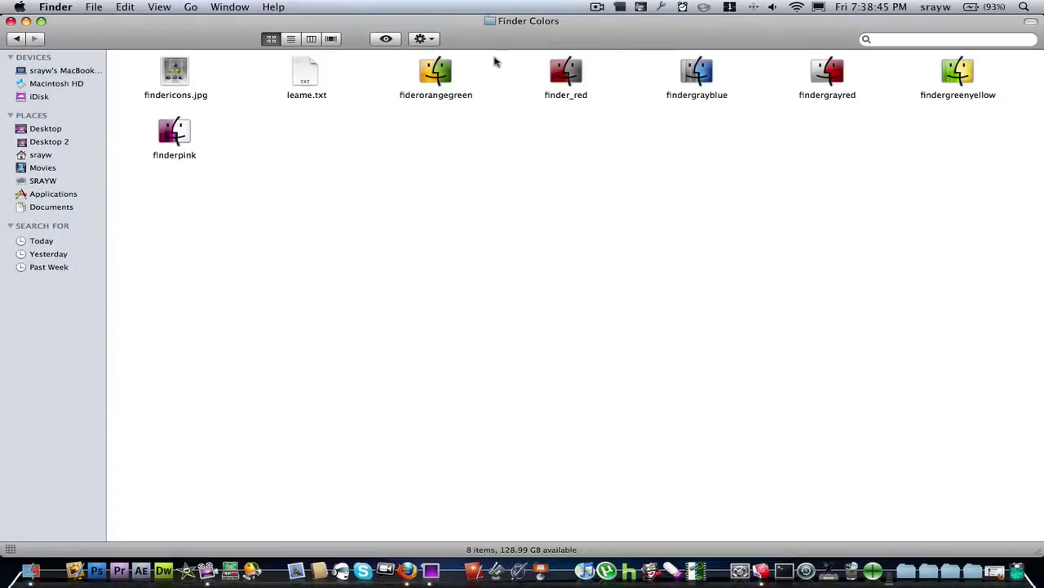
{"action": "left_click_drag", "start_coordinate": [493, 38], "coordinate": [558, 321]}
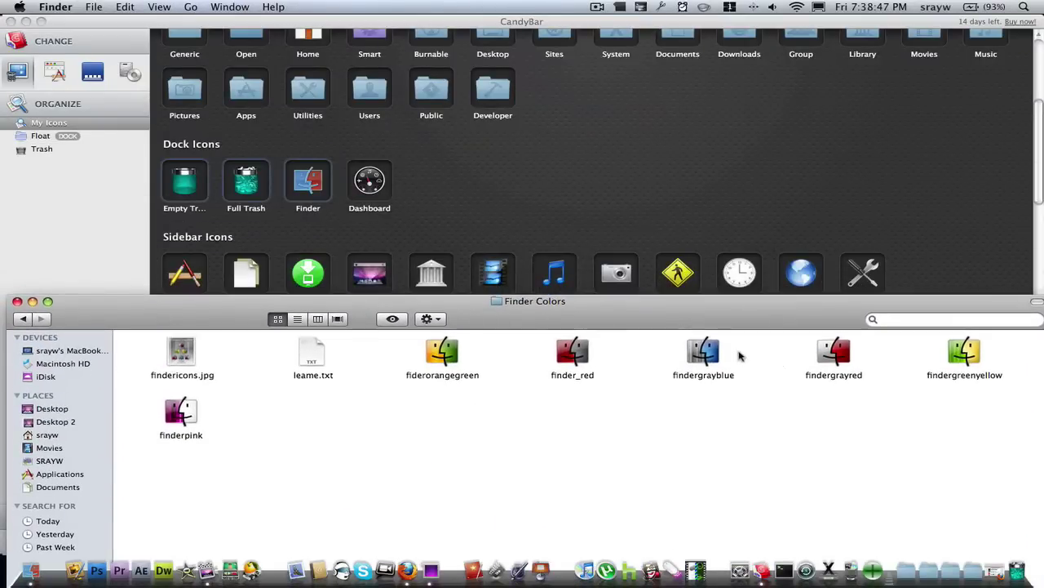
{"action": "left_click_drag", "start_coordinate": [506, 310], "coordinate": [561, 330]}
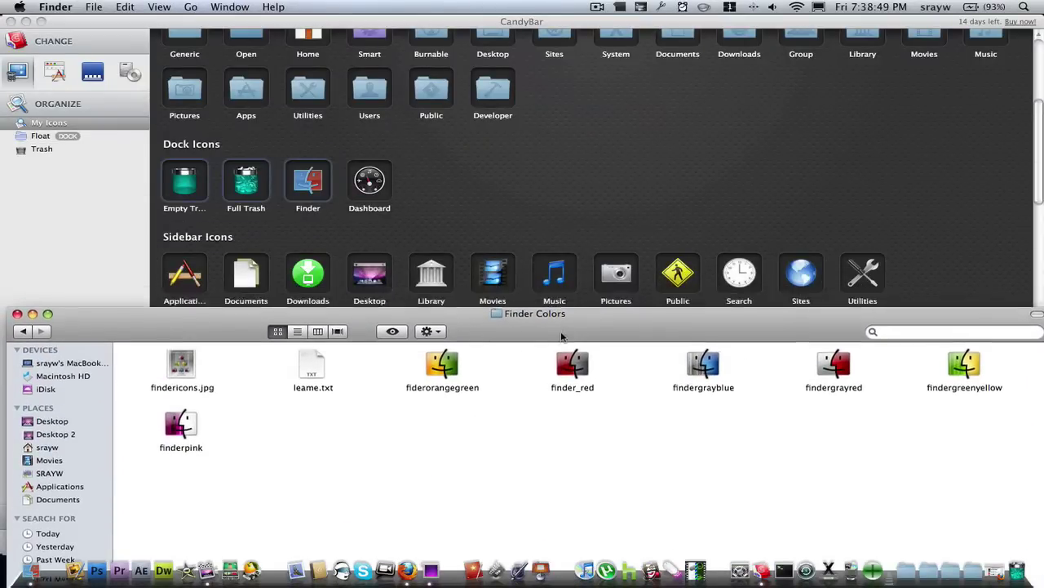
{"action": "left_click", "coordinate": [697, 374]}
{"action": "left_click_drag", "start_coordinate": [698, 374], "coordinate": [308, 183]}
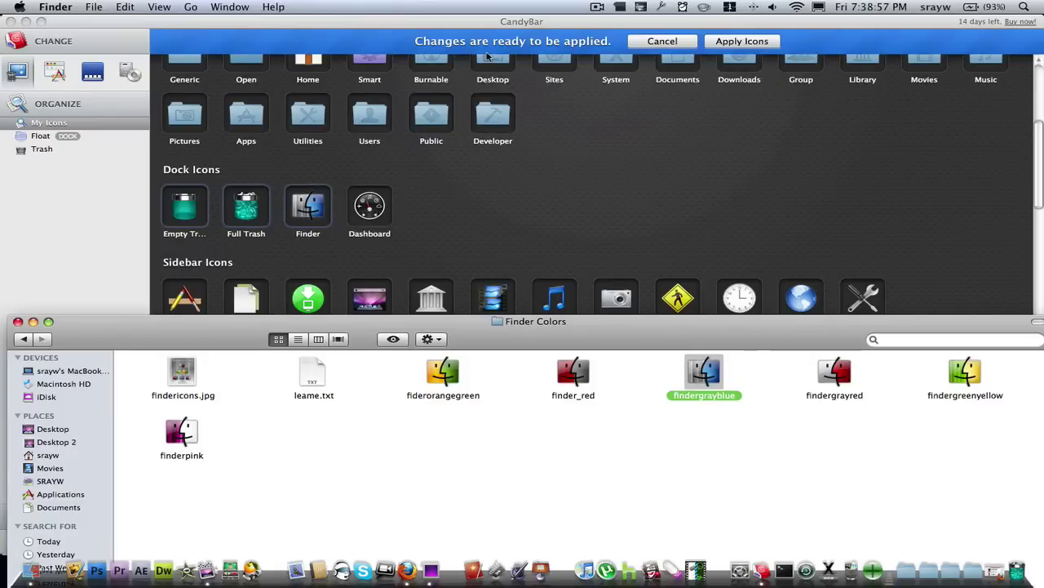
Apply the gray-blue Finder icon change and relaunch the Dock
{"action": "left_click", "coordinate": [744, 43]}
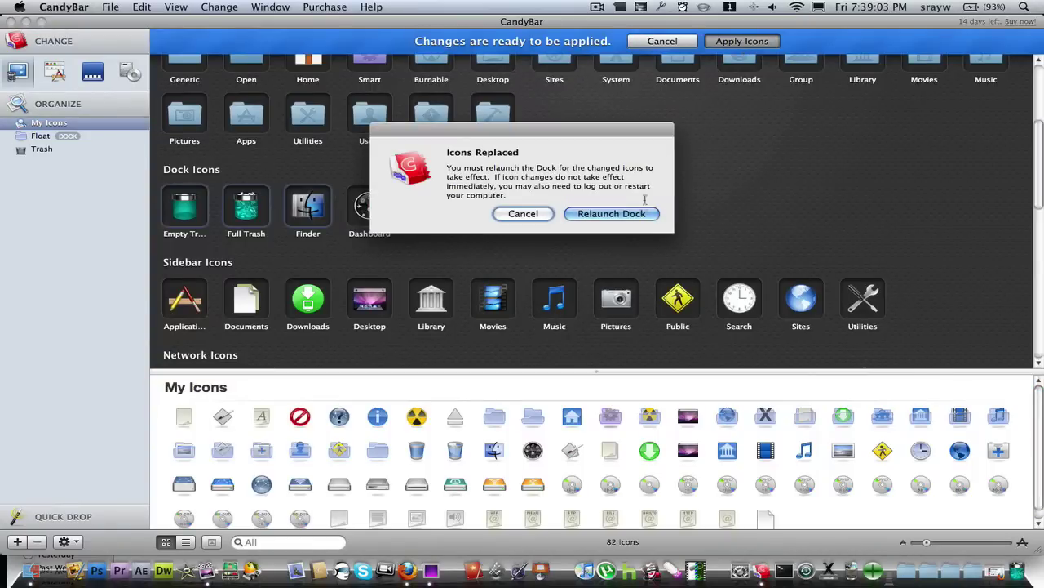
{"action": "left_click", "coordinate": [635, 213]}
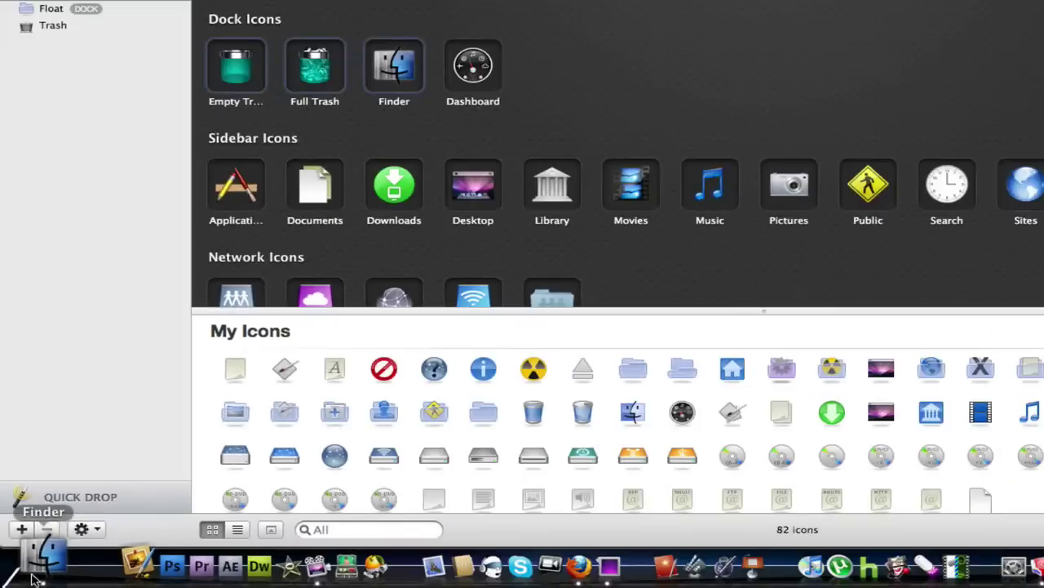
Open the Transparent.Trash icon set in Finder, positioned to uncover CandyBar
{"action": "key", "text": "F9"}
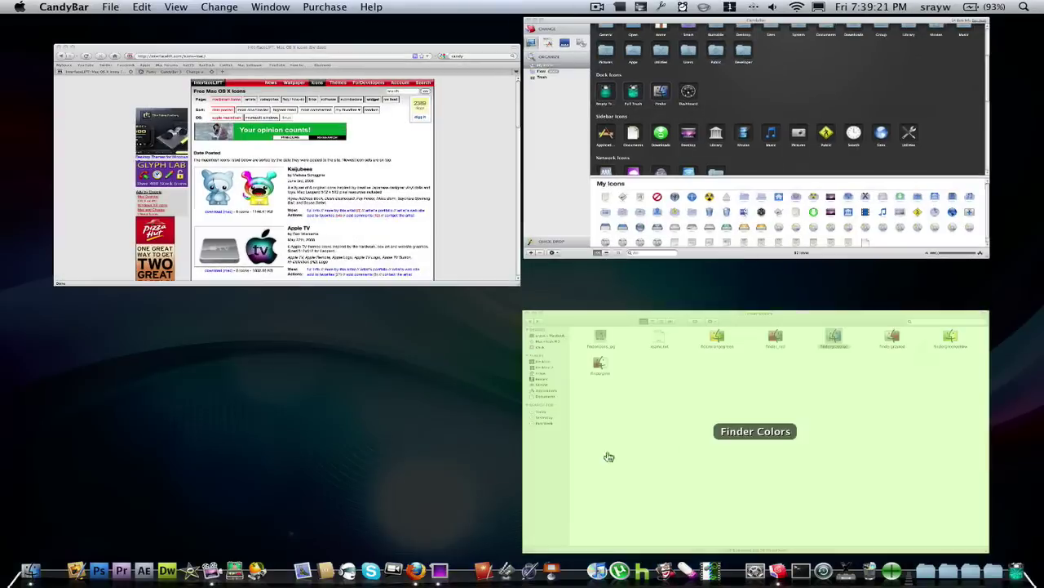
{"action": "left_click", "coordinate": [607, 455]}
{"action": "left_click", "coordinate": [15, 41]}
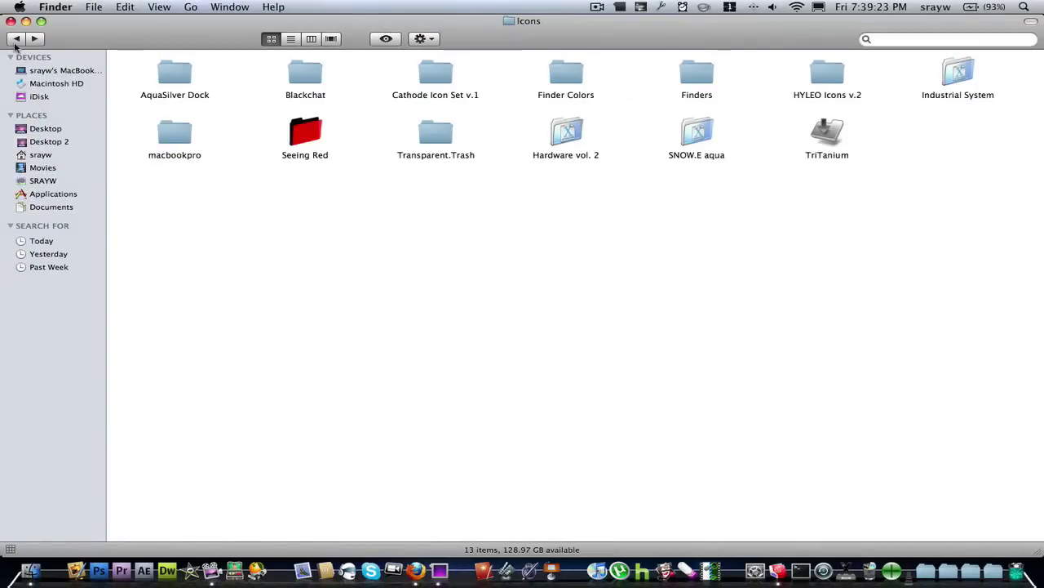
{"action": "left_click", "coordinate": [441, 143]}
{"action": "double_click", "coordinate": [441, 143]}
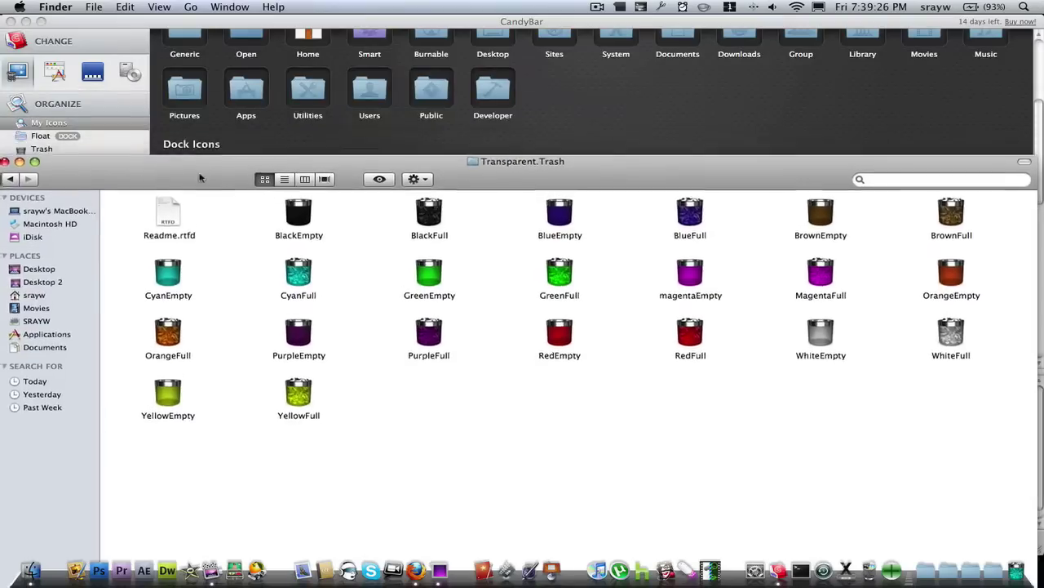
{"action": "mouse_move", "coordinate": [205, 24]}
{"action": "left_mouse_down"}
{"action": "mouse_move", "coordinate": [220, 305]}
{"action": "mouse_move", "coordinate": [208, 308]}
{"action": "left_mouse_up"}
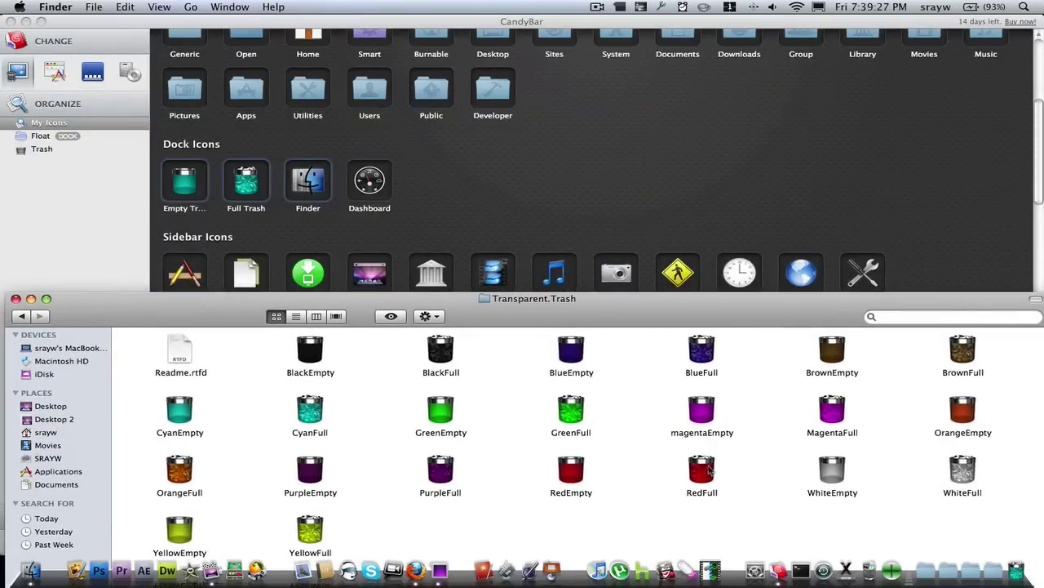
Drop the RedFull icon onto CandyBar's Full Trash dock icon well
{"action": "mouse_move", "coordinate": [703, 471]}
{"action": "left_mouse_down"}
{"action": "mouse_move", "coordinate": [266, 204]}
{"action": "mouse_move", "coordinate": [701, 483]}
{"action": "left_mouse_up"}
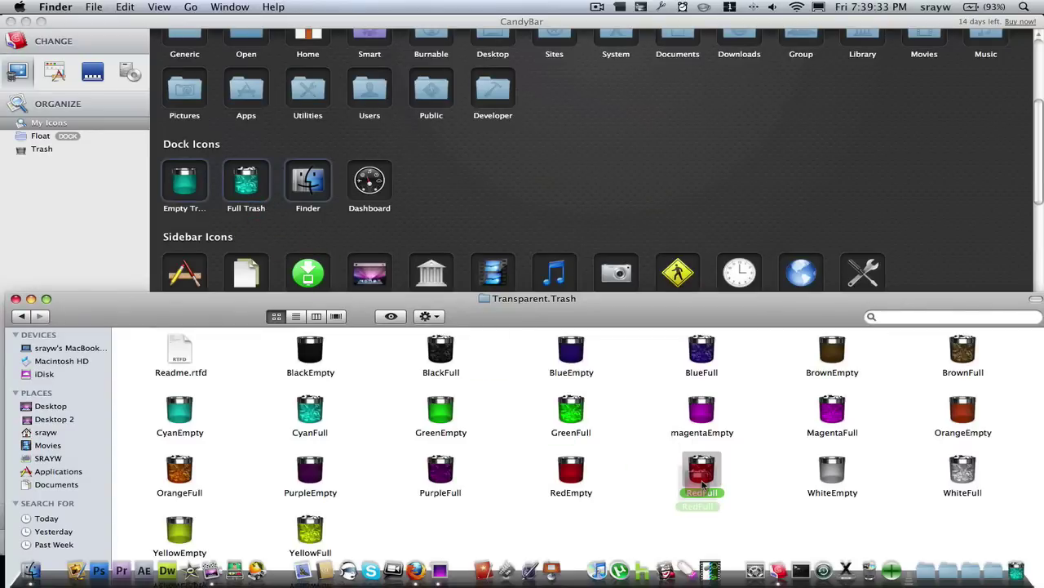
{"action": "left_click_drag", "start_coordinate": [702, 483], "coordinate": [704, 485]}
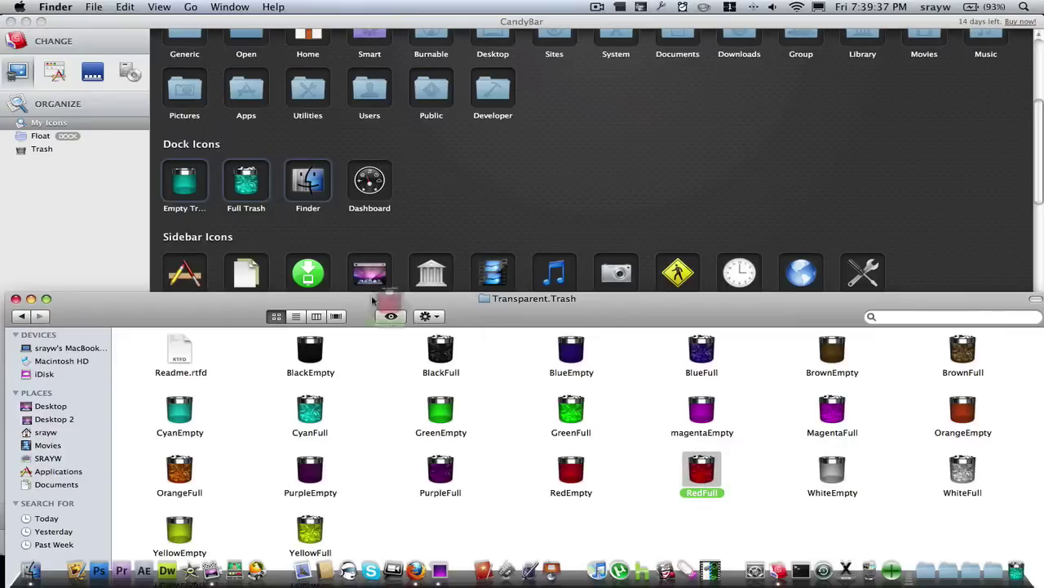
{"action": "left_click_drag", "start_coordinate": [371, 301], "coordinate": [253, 204]}
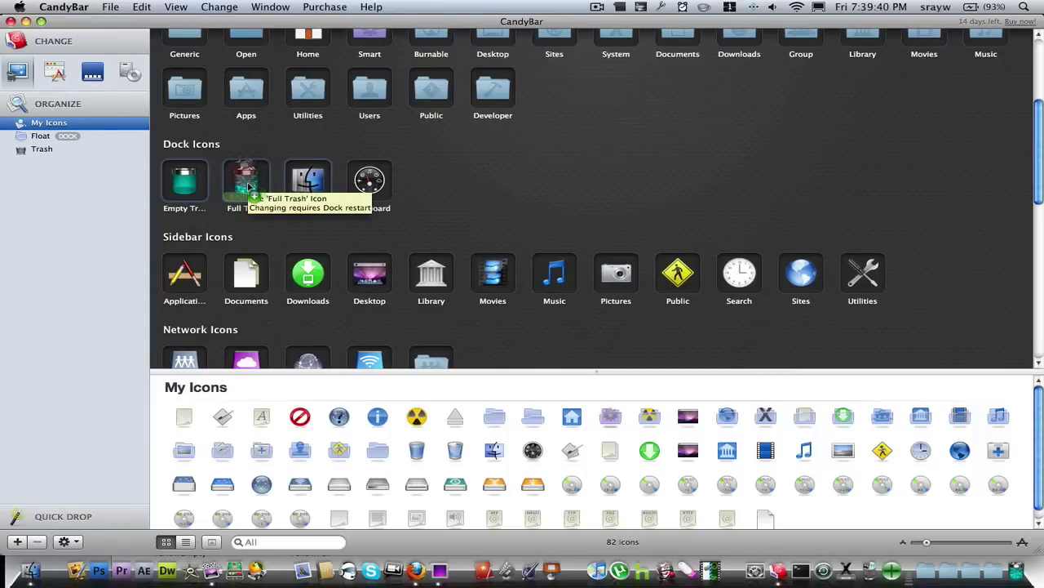
Apply the red Full Trash icon with the admin password and relaunch the Dock
{"action": "left_click", "coordinate": [737, 45]}
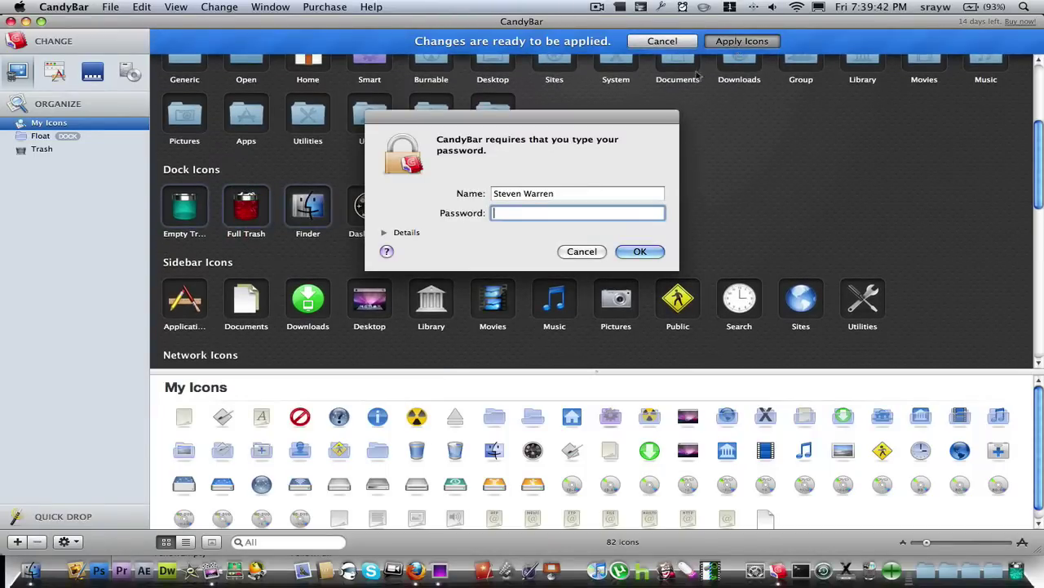
{"action": "type", "text": "********"}
{"action": "type", "text": "******"}
{"action": "key", "text": "Return"}
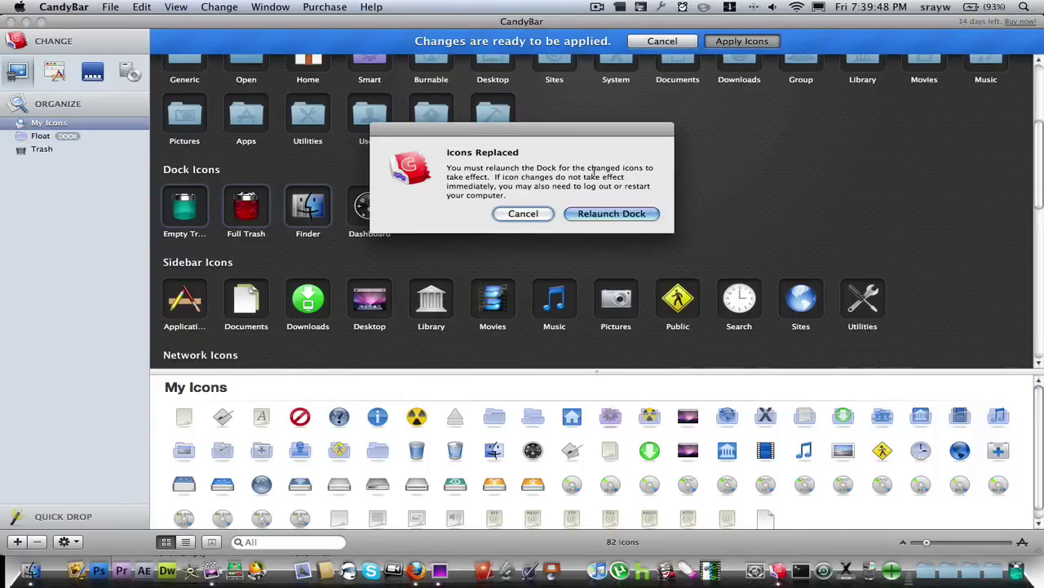
{"action": "left_click", "coordinate": [608, 214]}
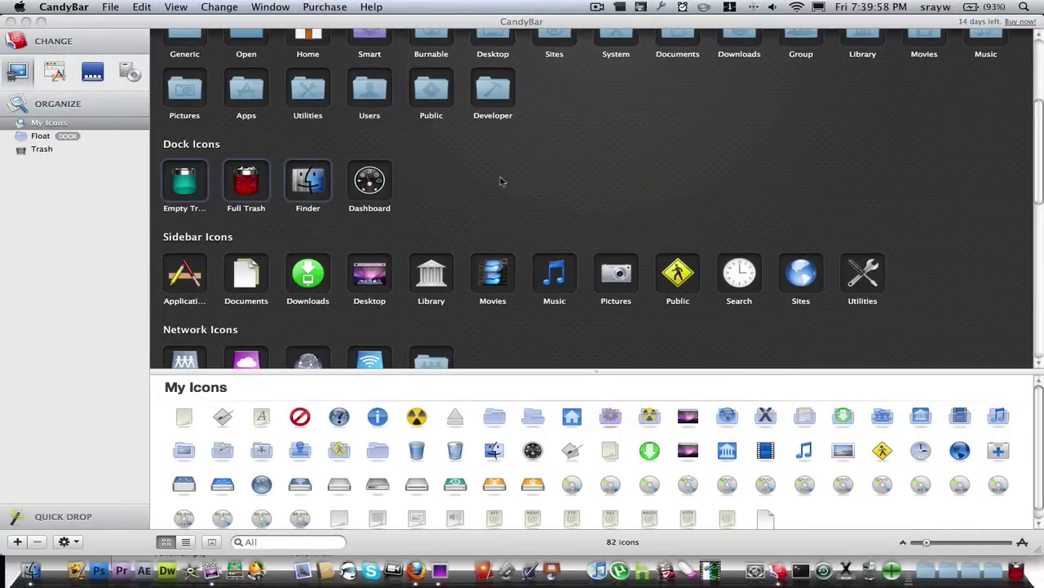
{"action": "left_click", "coordinate": [498, 184]}
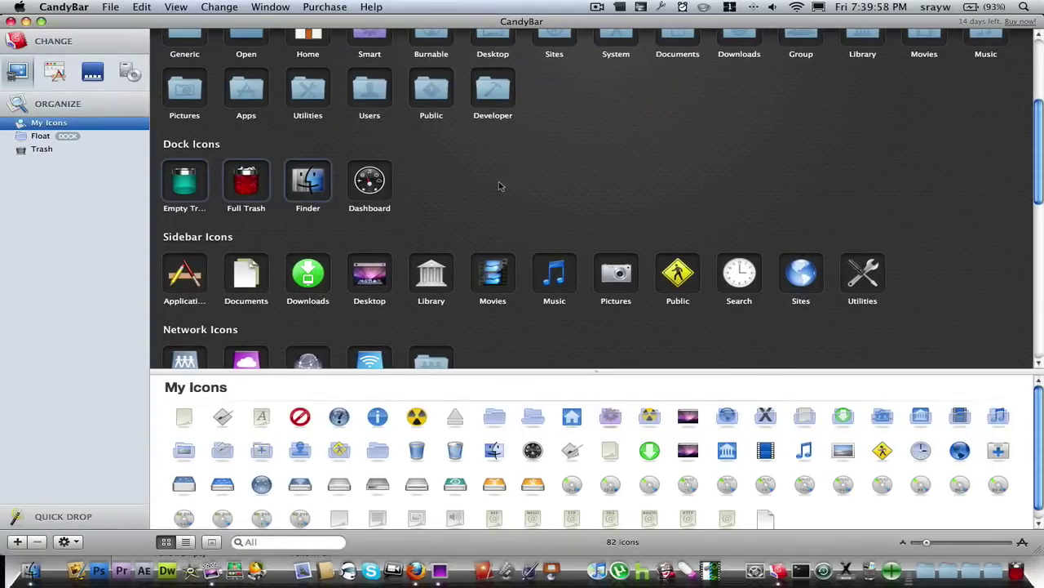
{"action": "scroll", "coordinate": [502, 190], "scroll_direction": "down", "scroll_amount": 1}
{"action": "scroll", "coordinate": [502, 189], "scroll_direction": "down", "scroll_amount": 2}
{"action": "scroll", "coordinate": [502, 190], "scroll_direction": "down", "scroll_amount": 5}
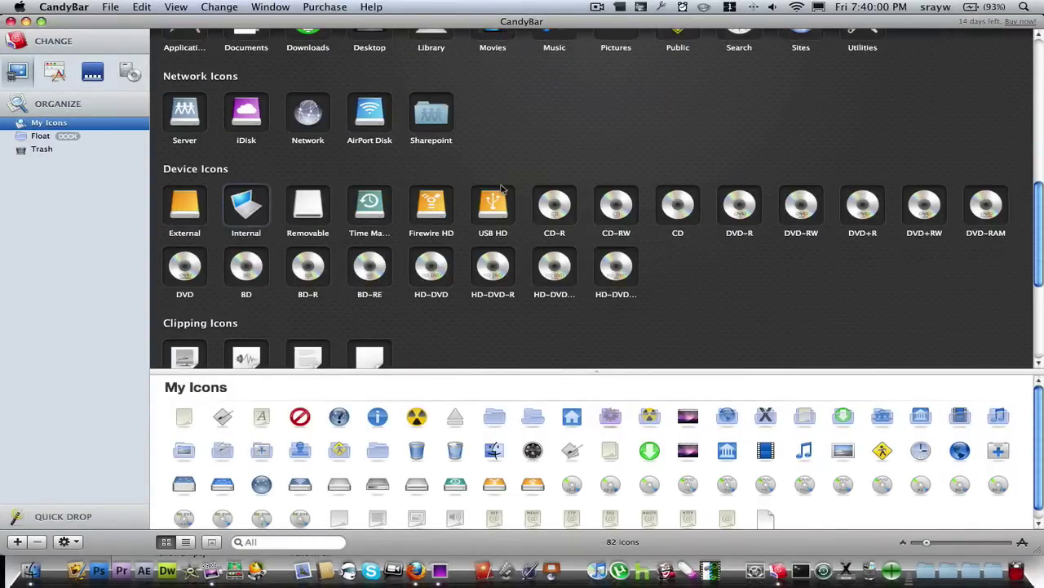
{"action": "mouse_move", "coordinate": [492, 204]}
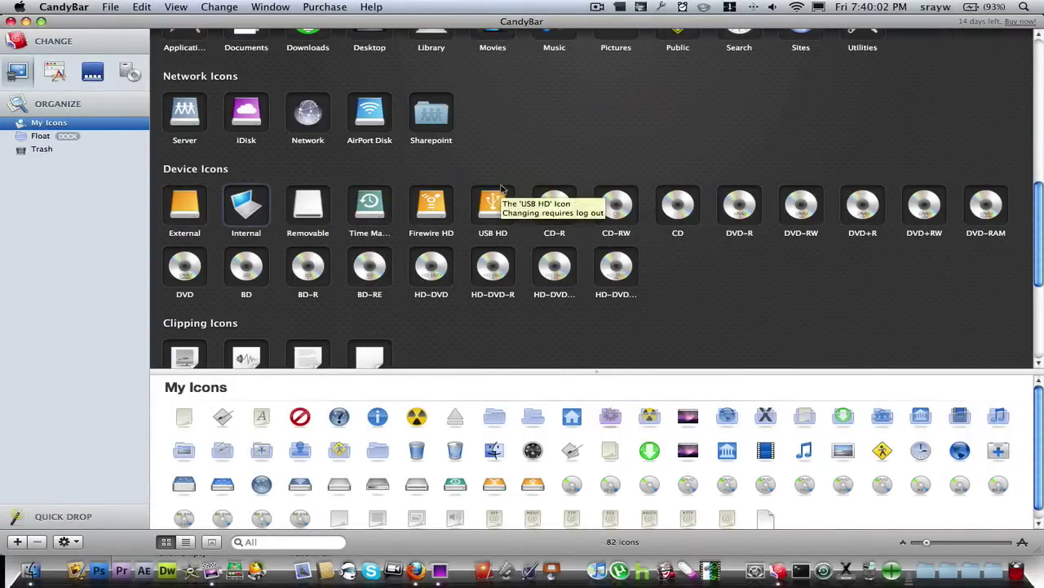
{"action": "scroll", "coordinate": [502, 190], "scroll_direction": "up", "scroll_amount": 5}
{"action": "scroll", "coordinate": [502, 190], "scroll_direction": "down", "scroll_amount": 1}
{"action": "scroll", "coordinate": [502, 190], "scroll_direction": "down", "scroll_amount": 1}
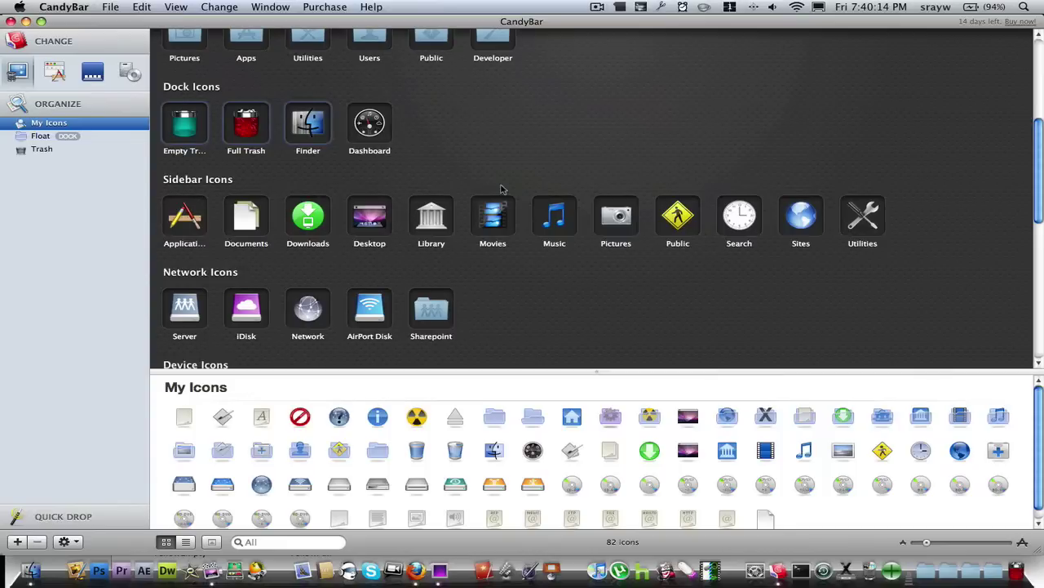
{"action": "scroll", "coordinate": [569, 151], "scroll_direction": "up", "scroll_amount": 3}
{"action": "scroll", "coordinate": [569, 150], "scroll_direction": "up", "scroll_amount": 3}
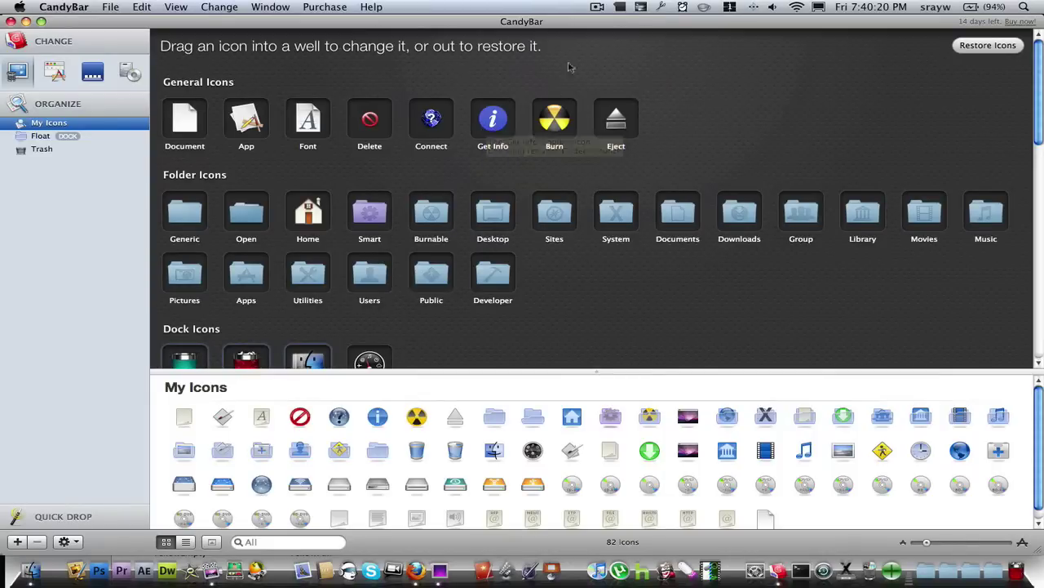
Restore every system icon to factory defaults, cancelling the log-out prompt
{"action": "scroll", "coordinate": [858, 91], "scroll_direction": "down", "scroll_amount": 2}
{"action": "scroll", "coordinate": [861, 93], "scroll_direction": "up", "scroll_amount": 2}
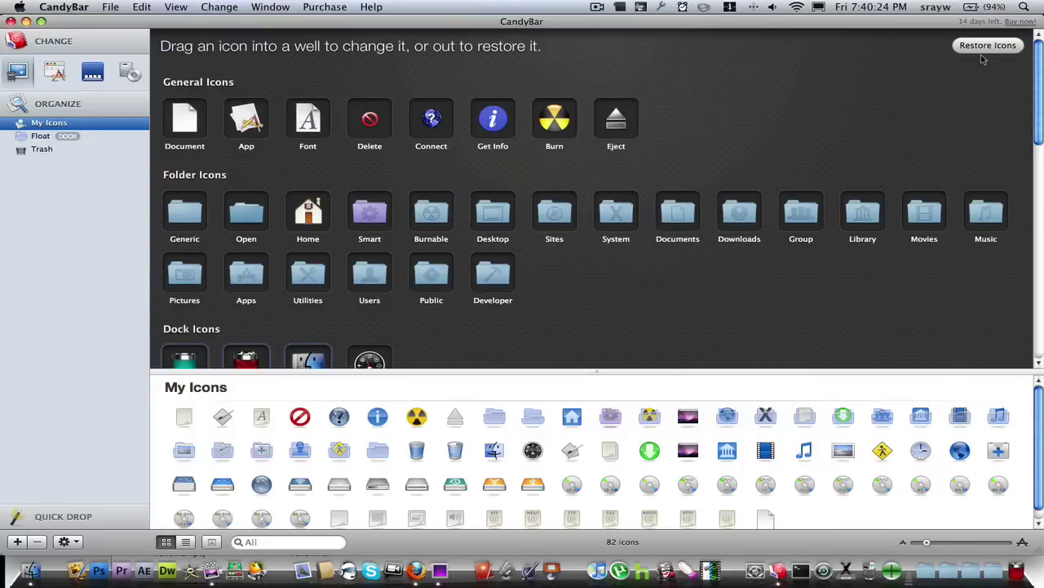
{"action": "left_click", "coordinate": [1010, 49]}
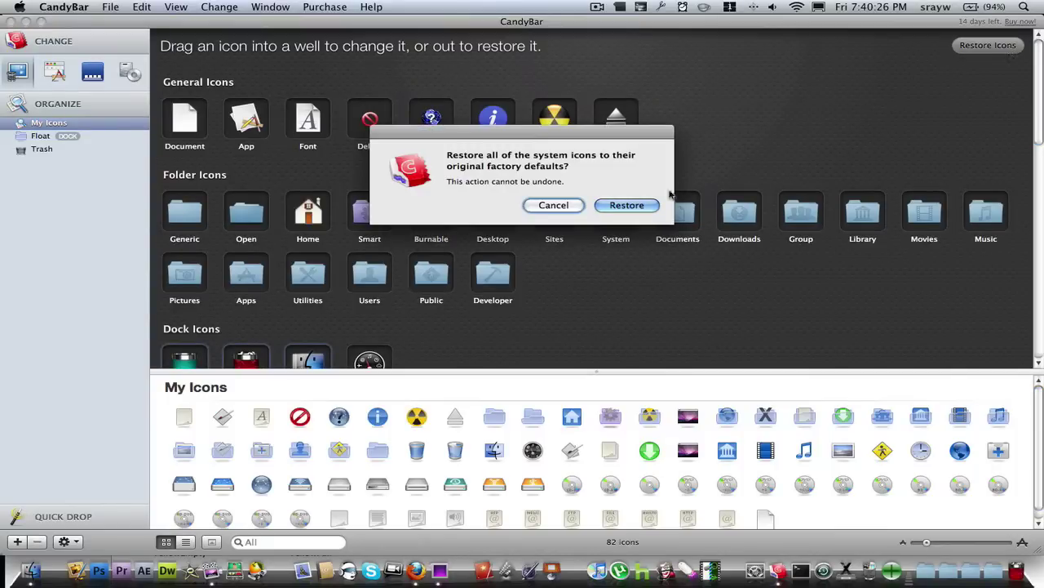
{"action": "left_click", "coordinate": [647, 205]}
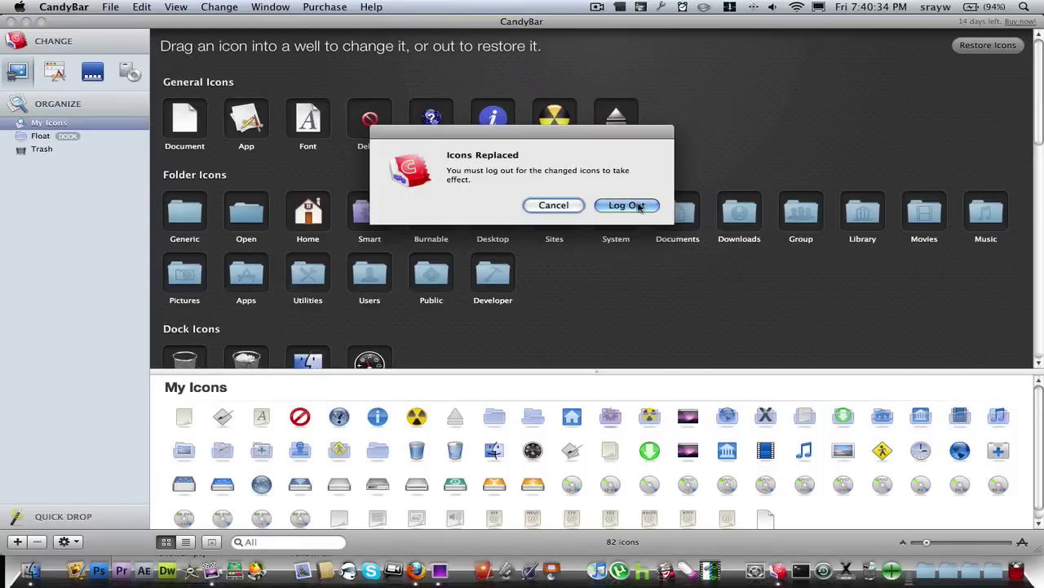
{"action": "left_click", "coordinate": [562, 204]}
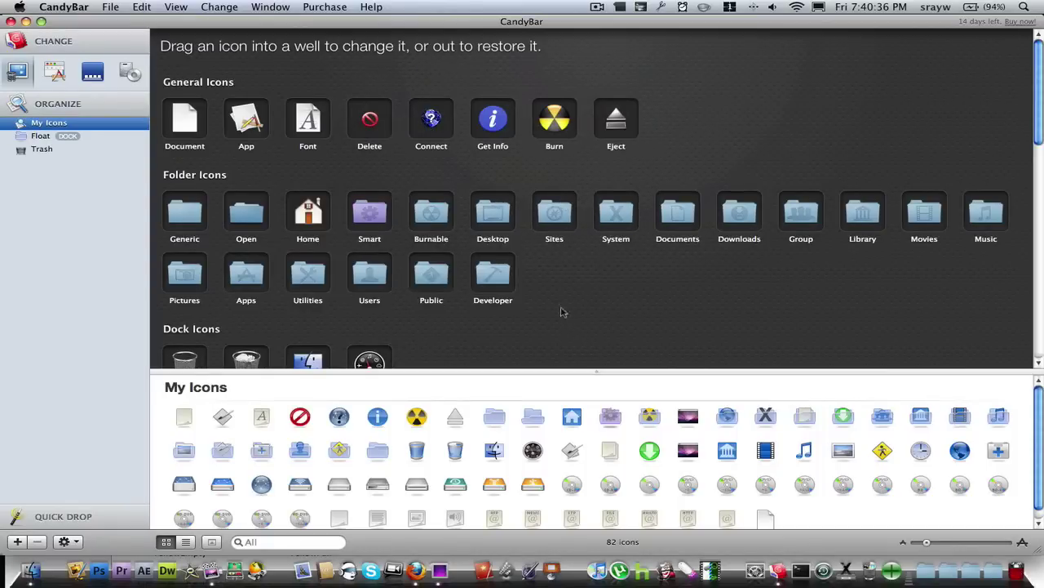
{"action": "scroll", "coordinate": [563, 314], "scroll_direction": "down", "scroll_amount": 3}
{"action": "scroll", "coordinate": [559, 308], "scroll_direction": "down", "scroll_amount": 5}
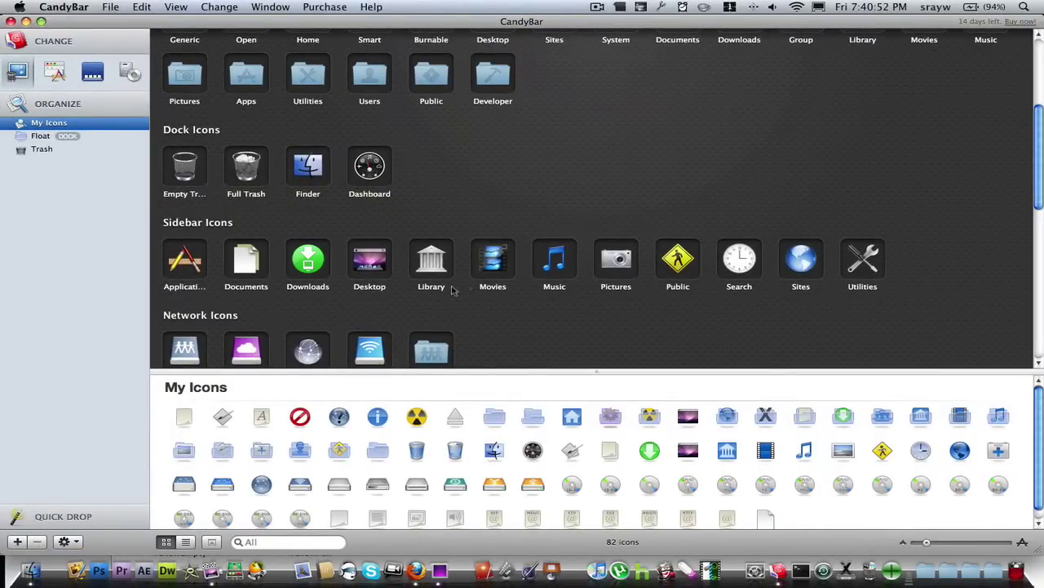
{"action": "scroll", "coordinate": [375, 267], "scroll_direction": "up", "scroll_amount": 5}
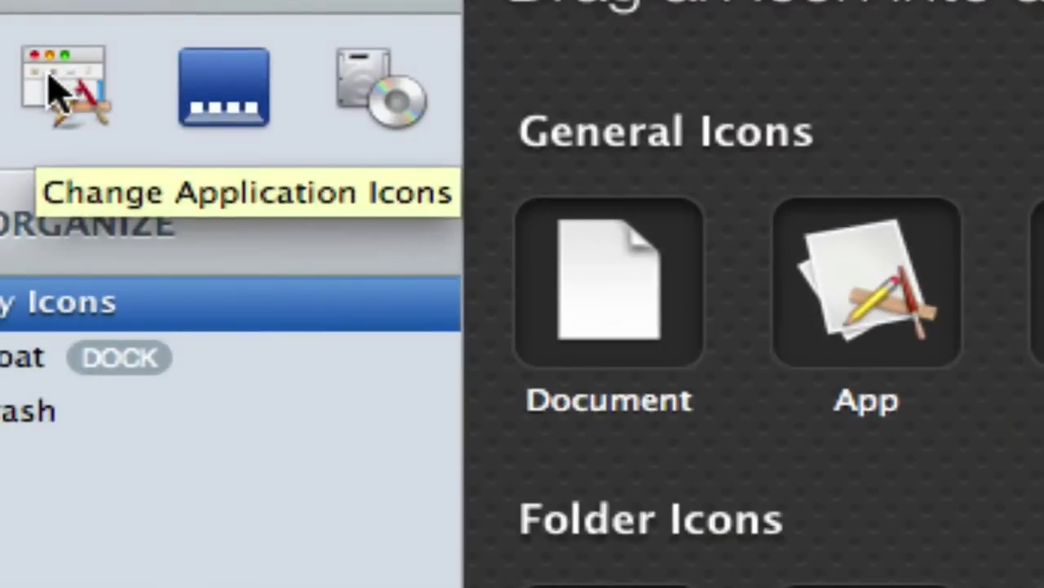
Switch to application icons and scroll down to Ventrilo in the last row
{"action": "left_click", "coordinate": [52, 71]}
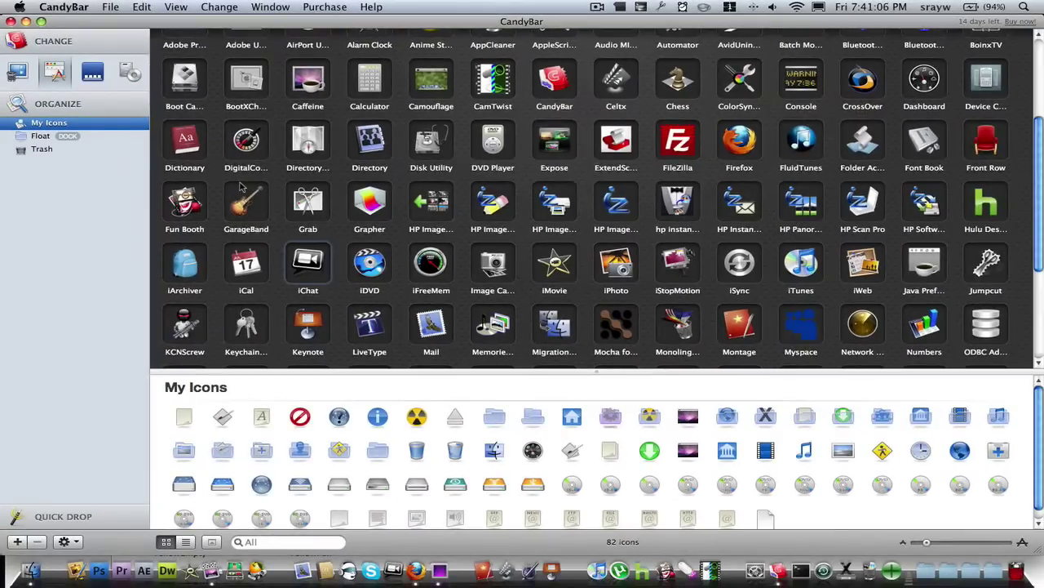
{"action": "scroll", "coordinate": [240, 188], "scroll_direction": "down", "scroll_amount": 3}
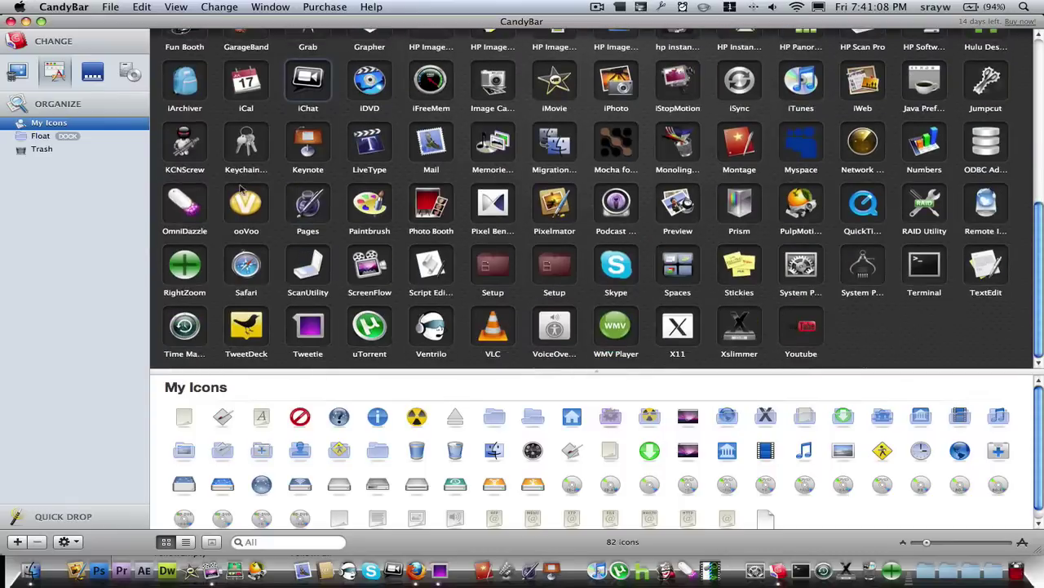
{"action": "scroll", "coordinate": [241, 189], "scroll_direction": "up", "scroll_amount": 5}
{"action": "scroll", "coordinate": [242, 189], "scroll_direction": "down", "scroll_amount": 2}
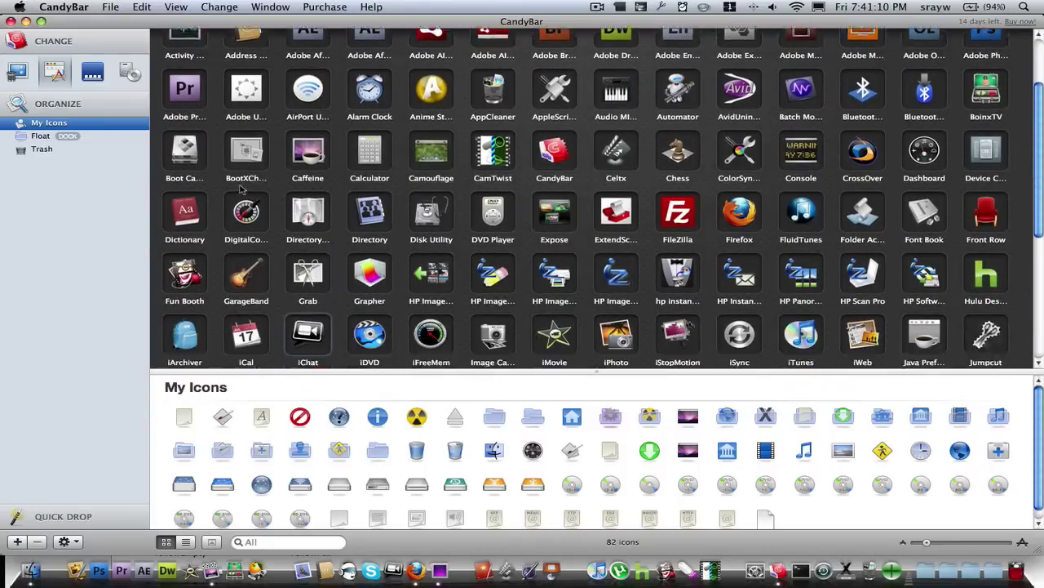
{"action": "scroll", "coordinate": [242, 189], "scroll_direction": "down", "scroll_amount": 2}
{"action": "scroll", "coordinate": [241, 188], "scroll_direction": "down", "scroll_amount": 4}
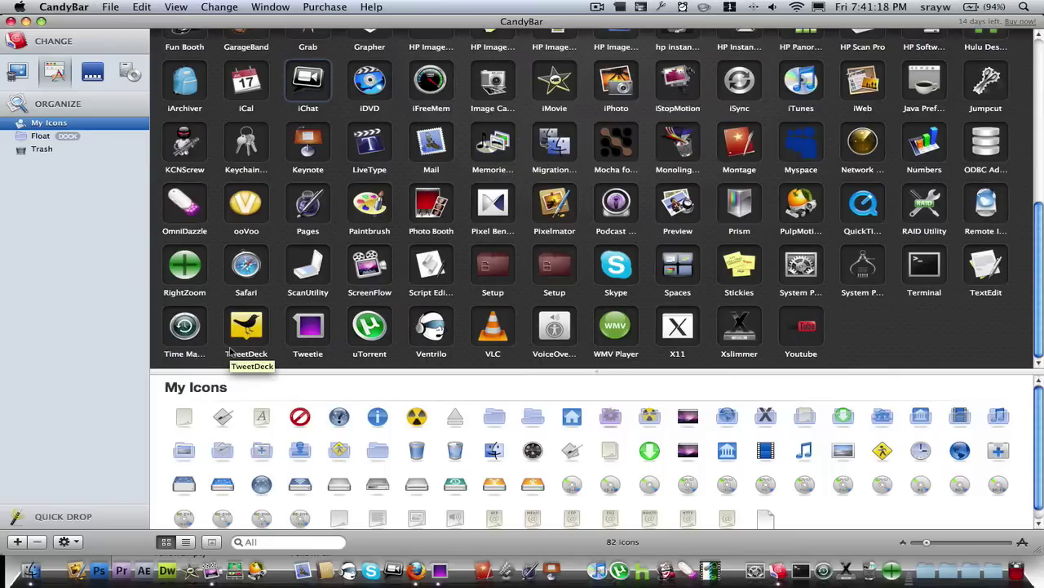
{"action": "scroll", "coordinate": [346, 282], "scroll_direction": "up", "scroll_amount": 2}
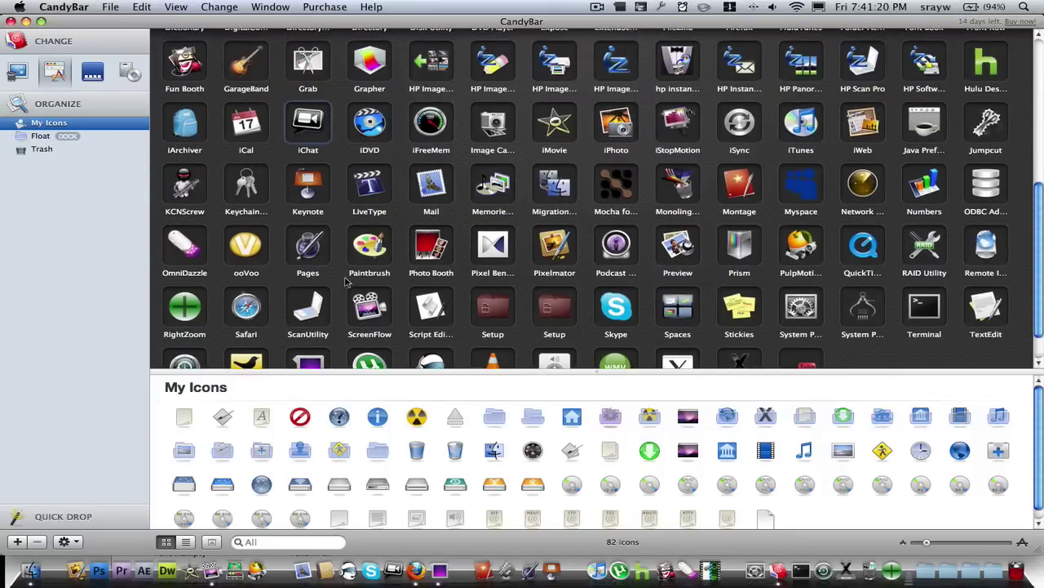
{"action": "scroll", "coordinate": [346, 282], "scroll_direction": "down", "scroll_amount": 2}
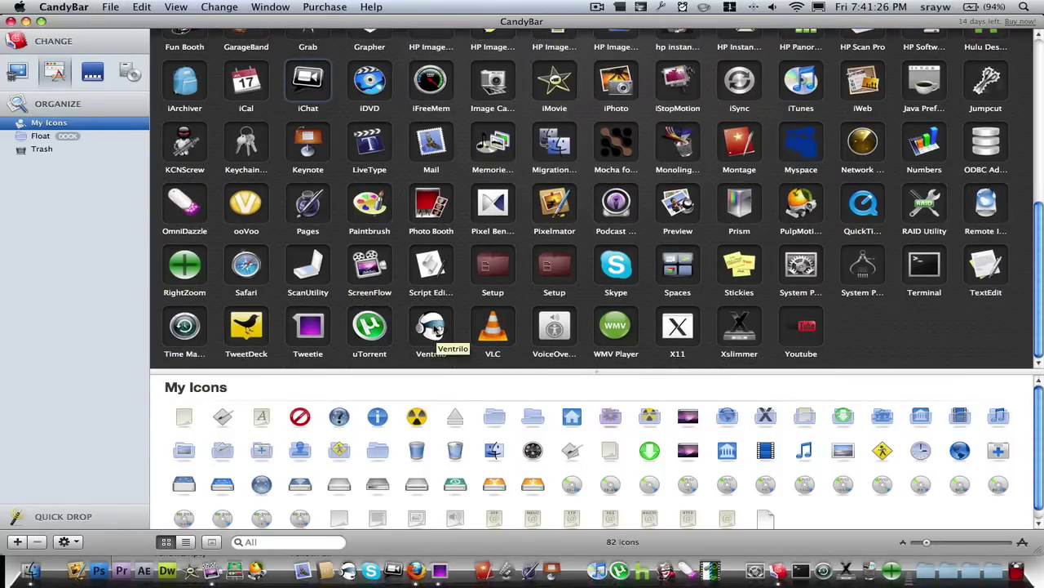
Drag the Burn icon from the Seeing Red set onto Ventrilo in CandyBar
{"action": "key", "text": "F9"}
{"action": "left_click", "coordinate": [429, 397]}
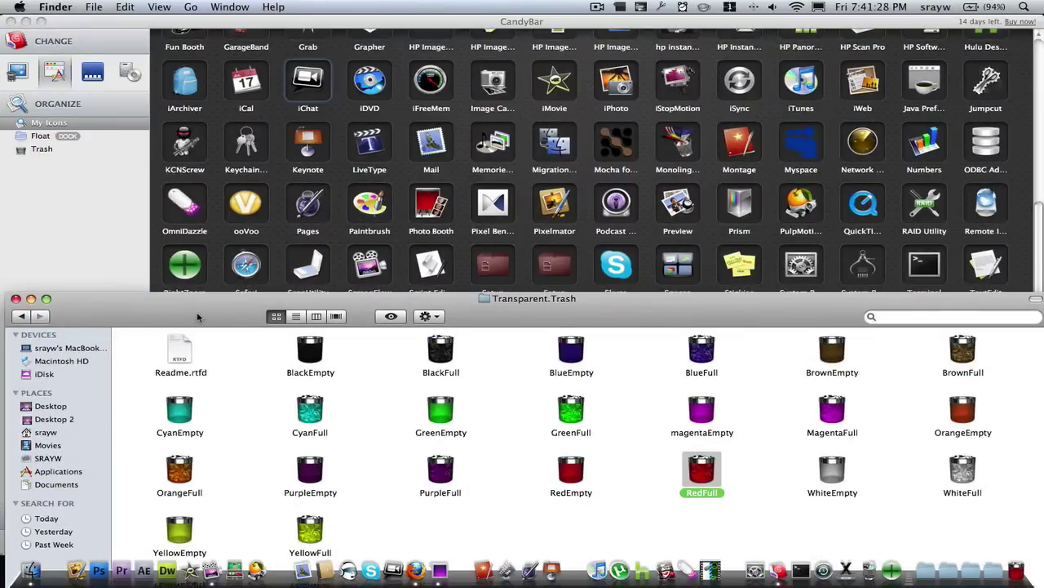
{"action": "left_click", "coordinate": [21, 315]}
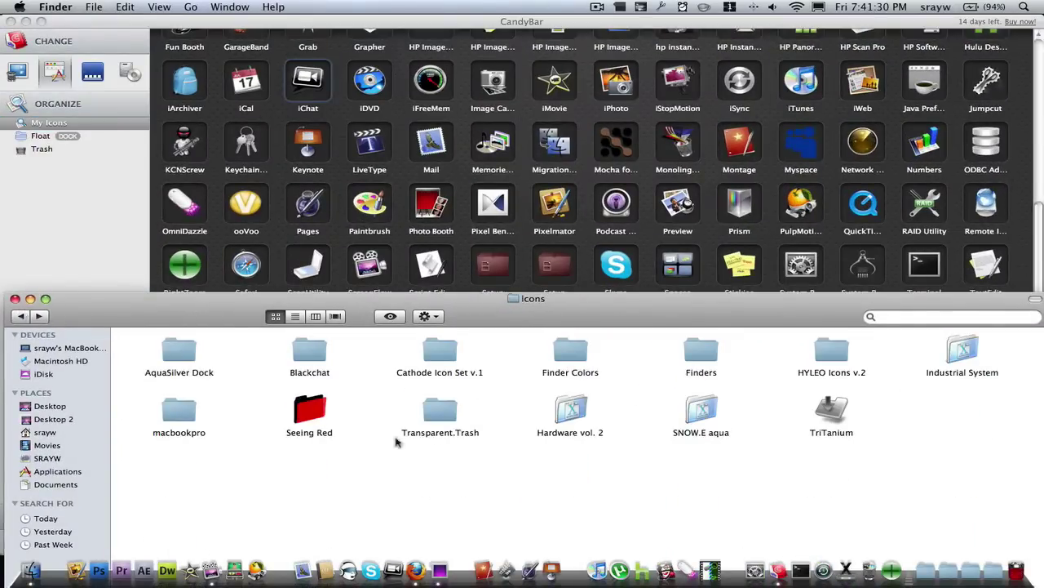
{"action": "double_click", "coordinate": [318, 415]}
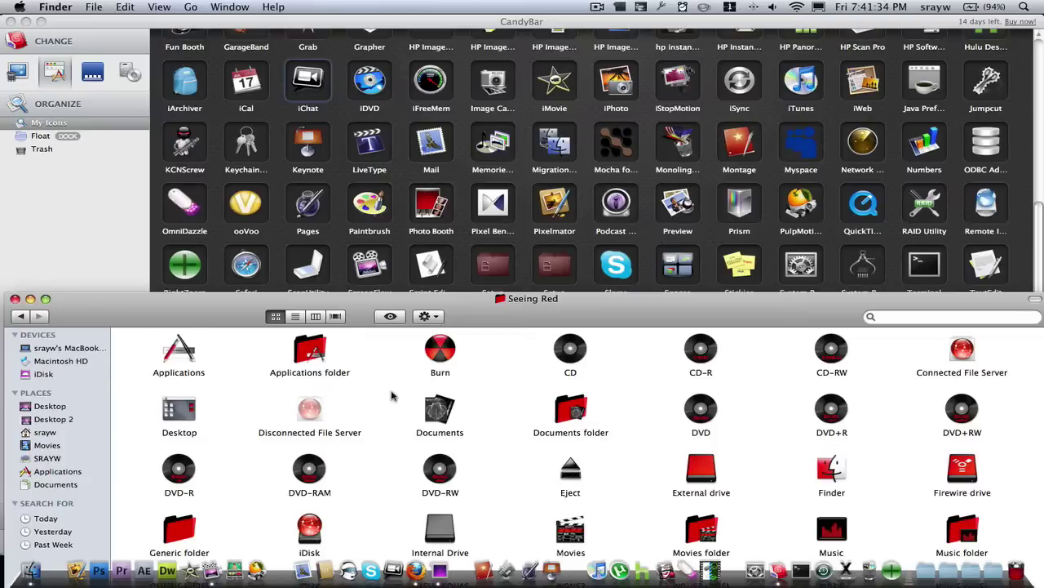
{"action": "left_click_drag", "start_coordinate": [364, 317], "coordinate": [360, 405]}
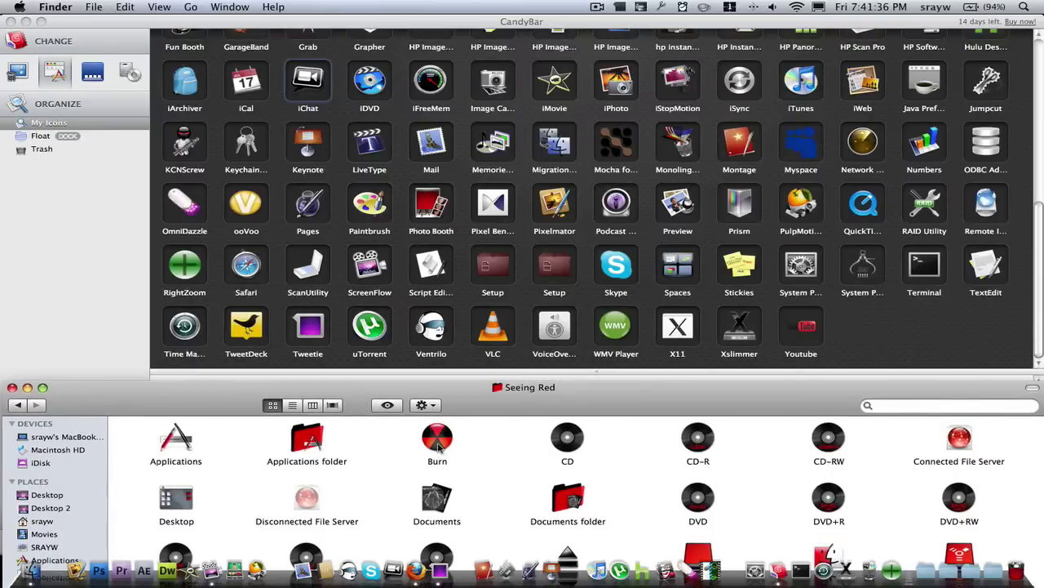
{"action": "left_click", "coordinate": [438, 445]}
{"action": "left_click_drag", "start_coordinate": [438, 445], "coordinate": [432, 343]}
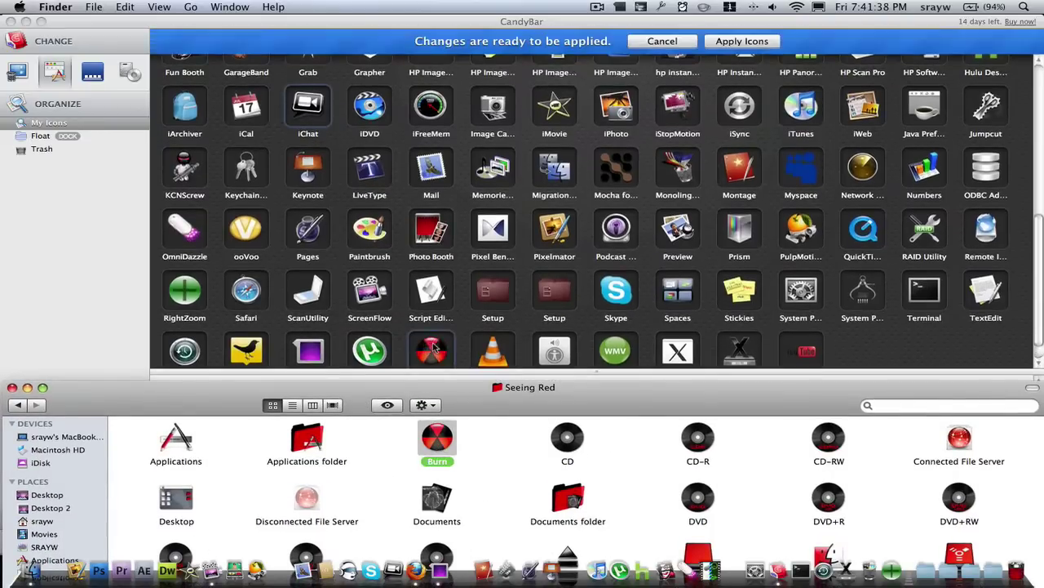
Apply Ventrilo's red Burn icon and relaunch the Dock
{"action": "left_click", "coordinate": [771, 43]}
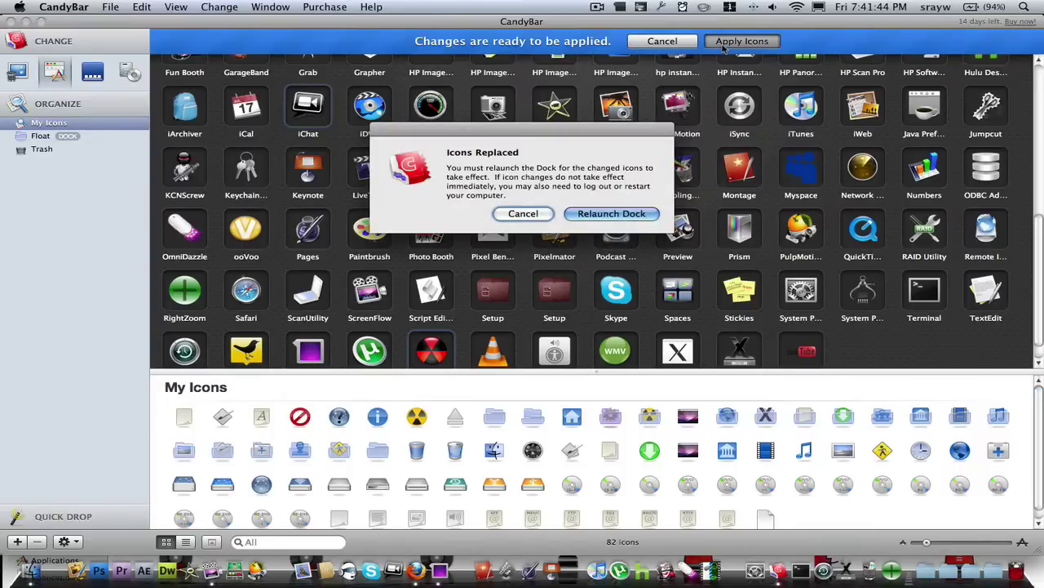
{"action": "left_click", "coordinate": [624, 213]}
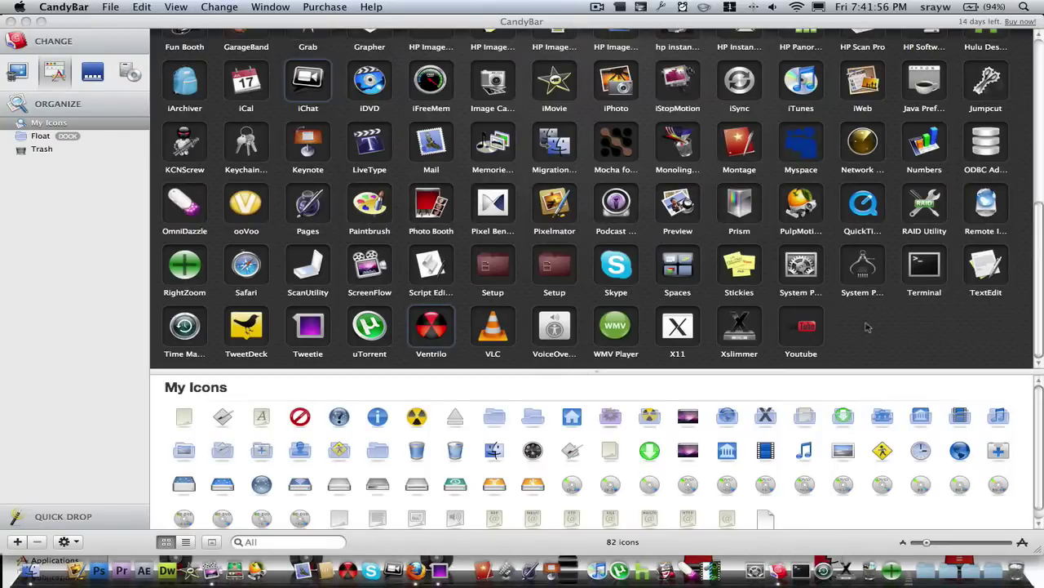
{"action": "left_click", "coordinate": [870, 328]}
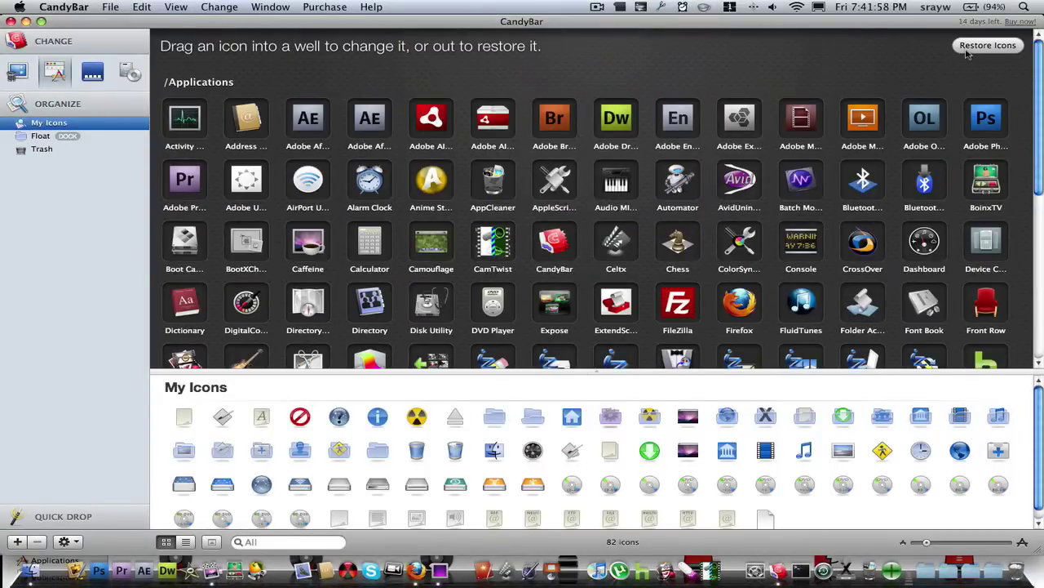